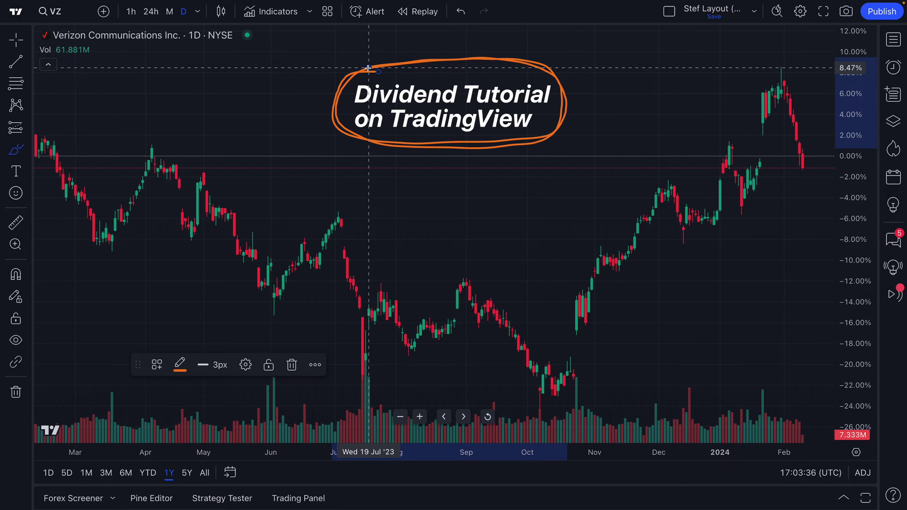
Step: Delete the orange brush outline drawn around the "Dividend Tutorial on TradingView" title on the chart
{"action": "scroll", "coordinate": [369, 104], "scroll_direction": "up", "scroll_amount": 2}
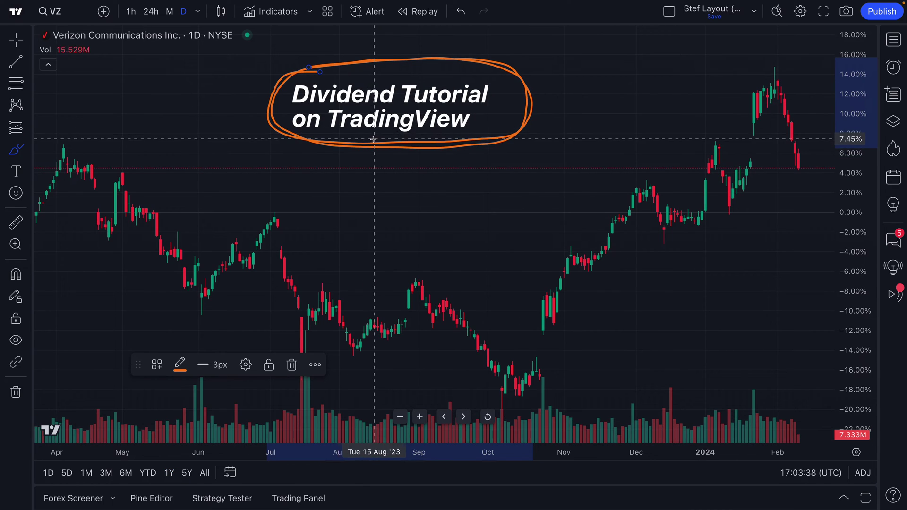
{"action": "scroll", "coordinate": [374, 137], "scroll_direction": "up", "scroll_amount": 2}
{"action": "scroll", "coordinate": [375, 142], "scroll_direction": "down", "scroll_amount": 1}
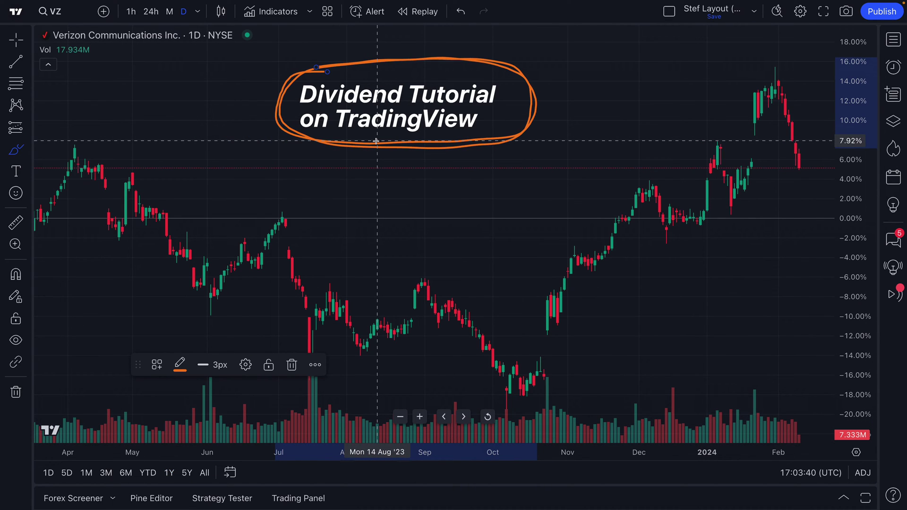
{"action": "left_click", "coordinate": [16, 40]}
{"action": "key", "text": "Delete"}
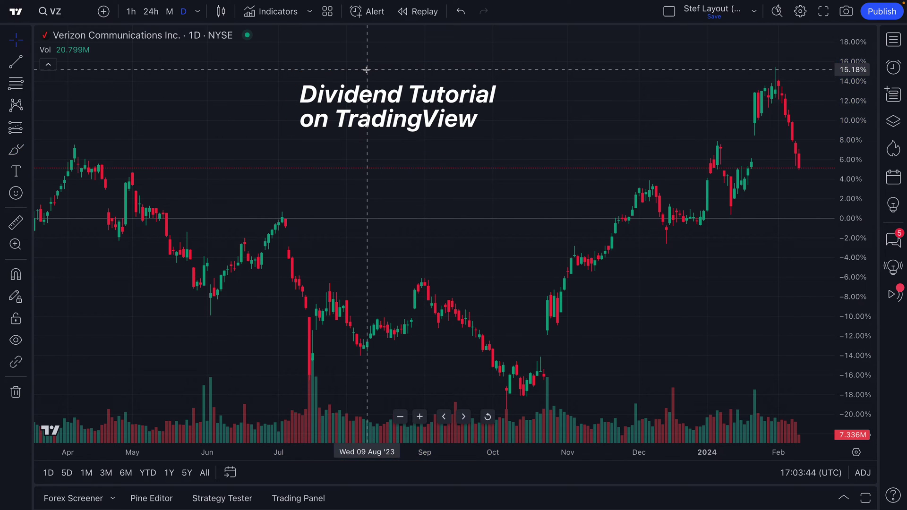
Step: Turn on the Dividends event markers for the VZ chart in the chart settings
{"action": "scroll", "coordinate": [469, 85], "scroll_direction": "up", "scroll_amount": 3}
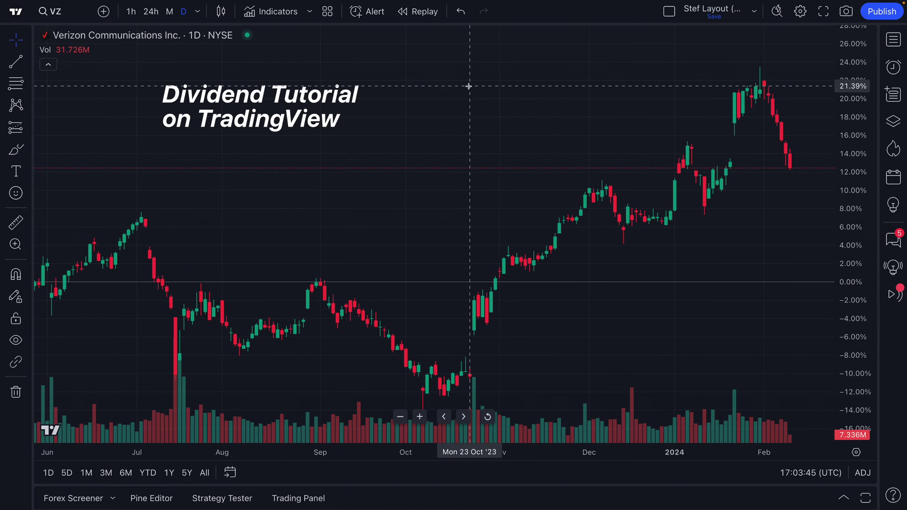
{"action": "right_click", "coordinate": [448, 149]}
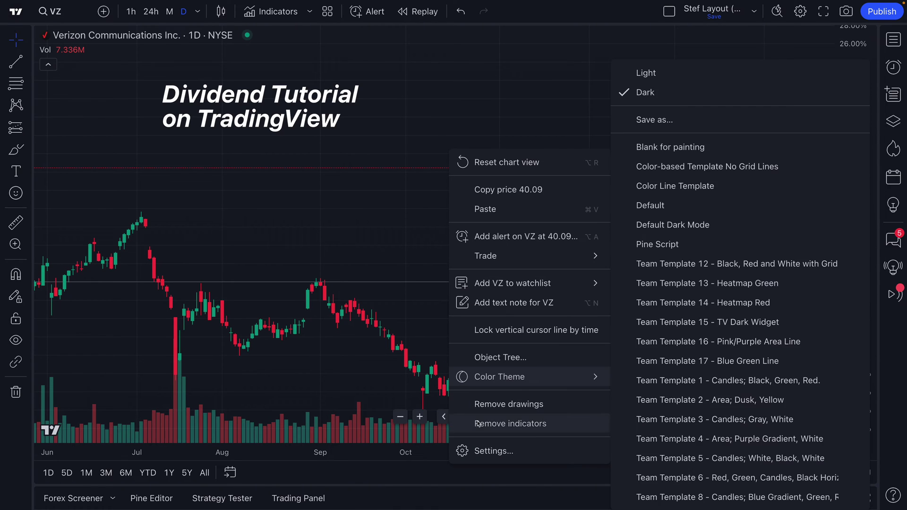
{"action": "left_click", "coordinate": [484, 447]}
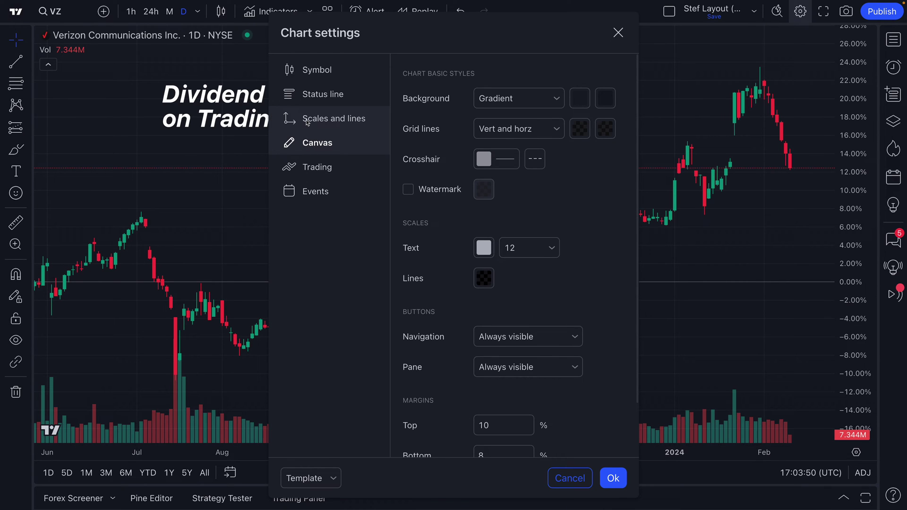
{"action": "left_click", "coordinate": [316, 192]}
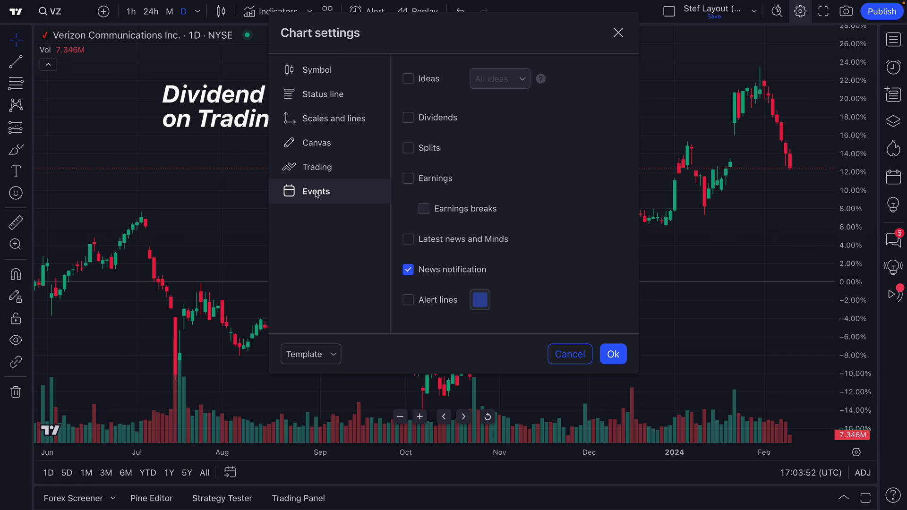
{"action": "left_click", "coordinate": [408, 118]}
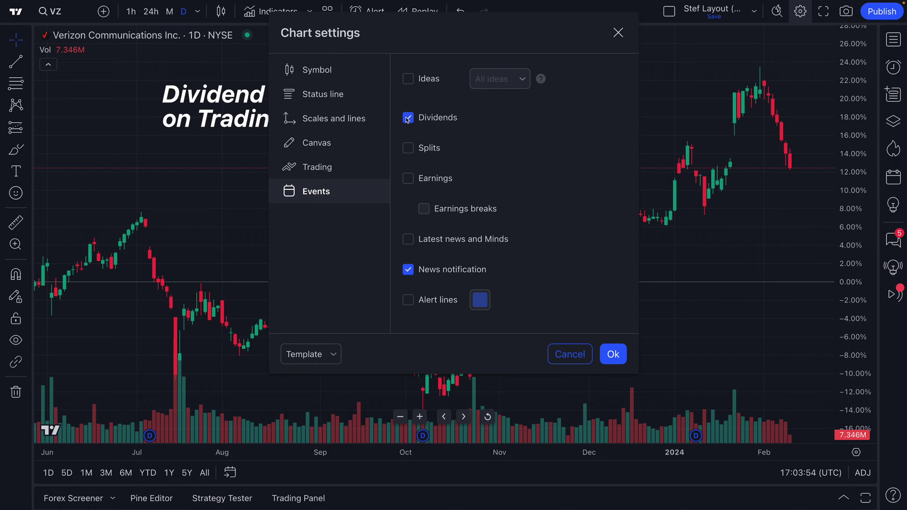
{"action": "left_click", "coordinate": [618, 33]}
Step: View the dividend details of the October 2023 and January 2024 markers on the chart
{"action": "scroll", "coordinate": [535, 304], "scroll_direction": "down", "scroll_amount": 5}
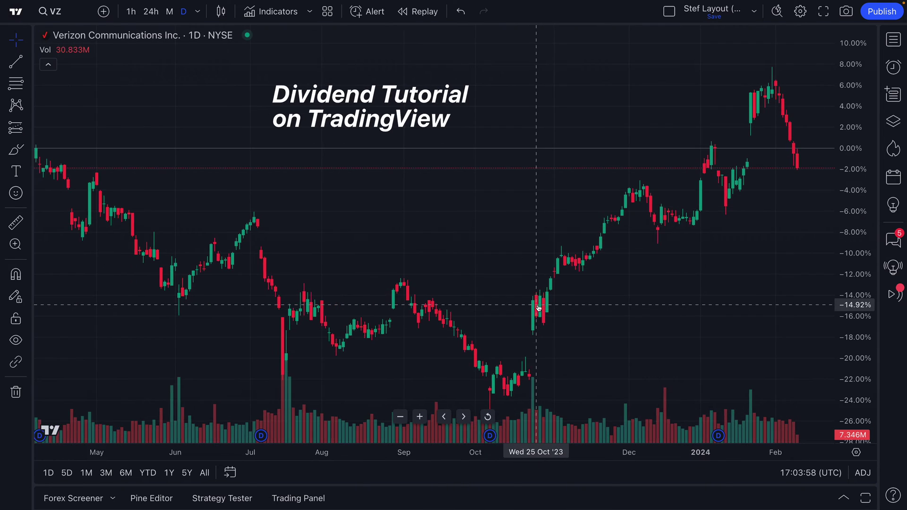
{"action": "mouse_move", "coordinate": [534, 436]}
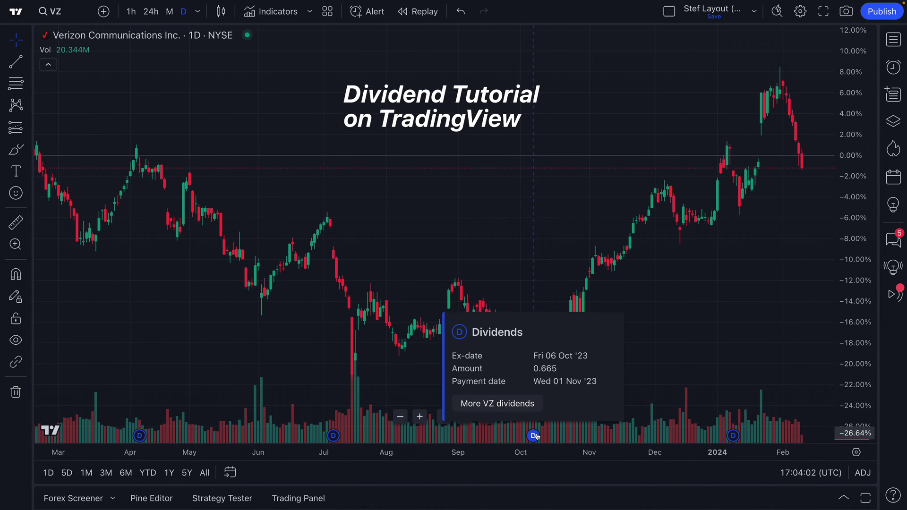
{"action": "left_click", "coordinate": [733, 436]}
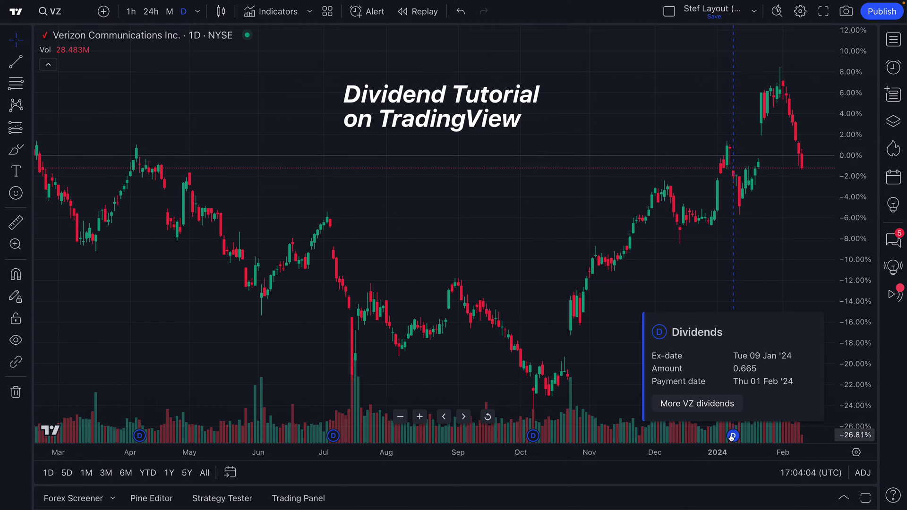
{"action": "left_click_drag", "start_coordinate": [511, 253], "coordinate": [499, 254]}
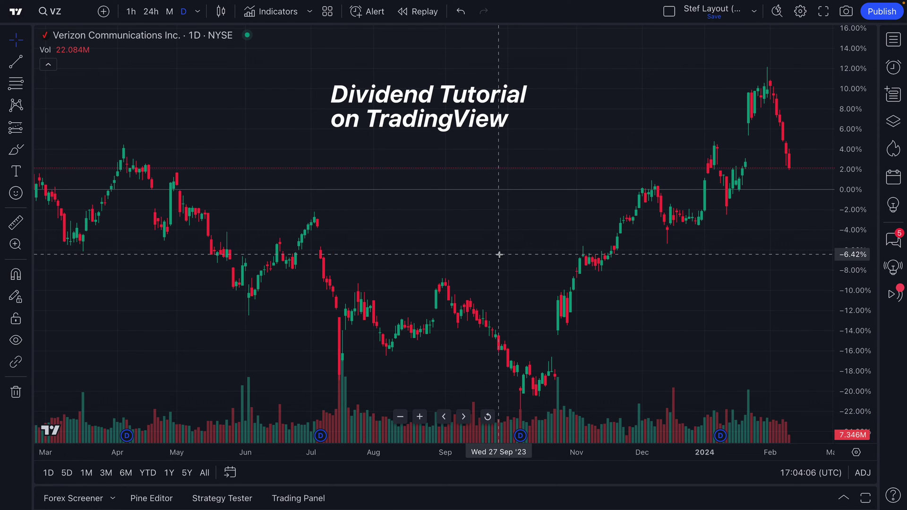
Step: Switch the Dividends event display off and on again in the chart settings and apply it
{"action": "scroll", "coordinate": [500, 255], "scroll_direction": "down", "scroll_amount": 1}
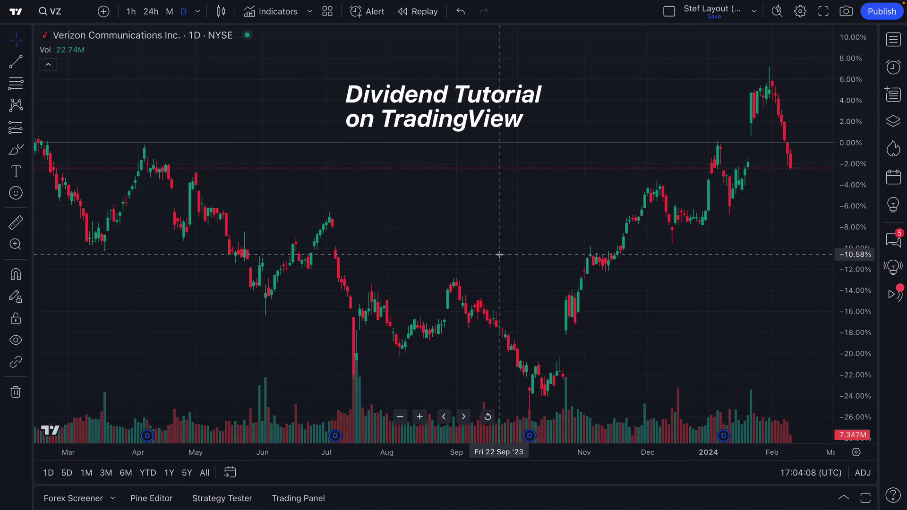
{"action": "right_click", "coordinate": [458, 212]}
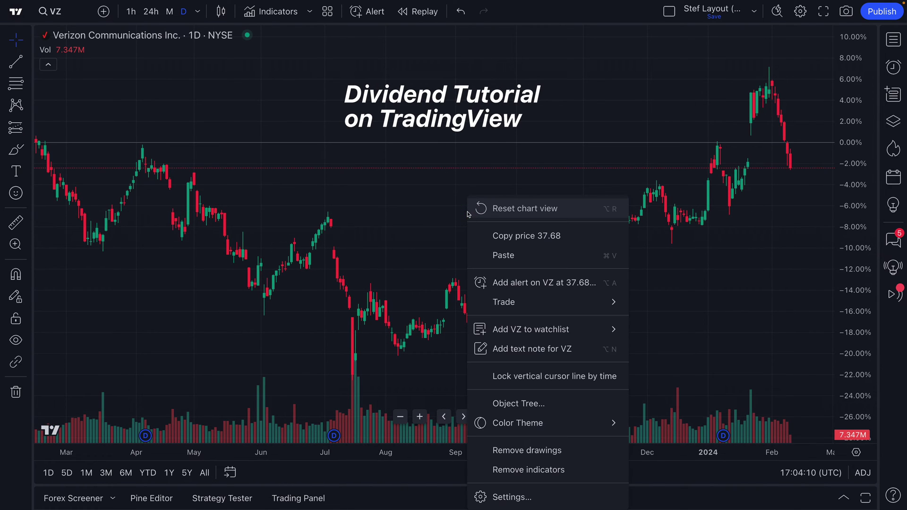
{"action": "left_click", "coordinate": [500, 497]}
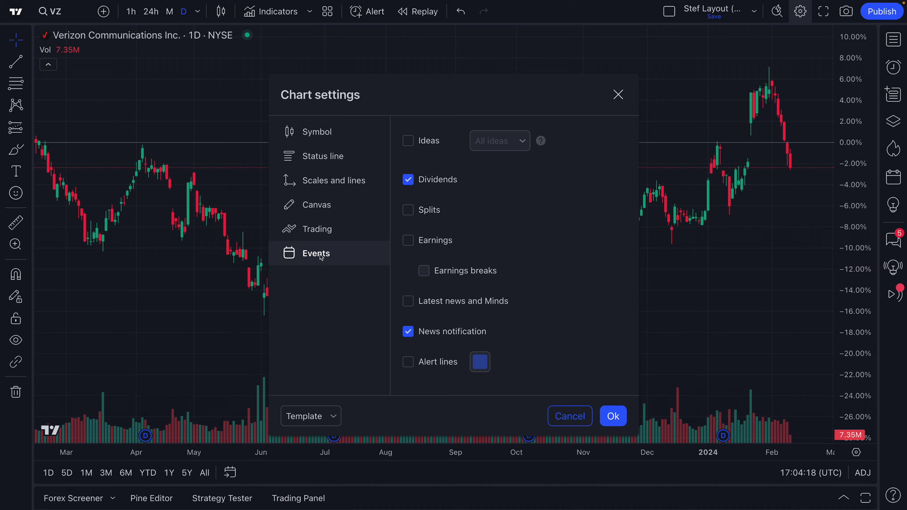
{"action": "left_click", "coordinate": [408, 180]}
{"action": "left_click", "coordinate": [409, 180]}
{"action": "left_click", "coordinate": [613, 416]}
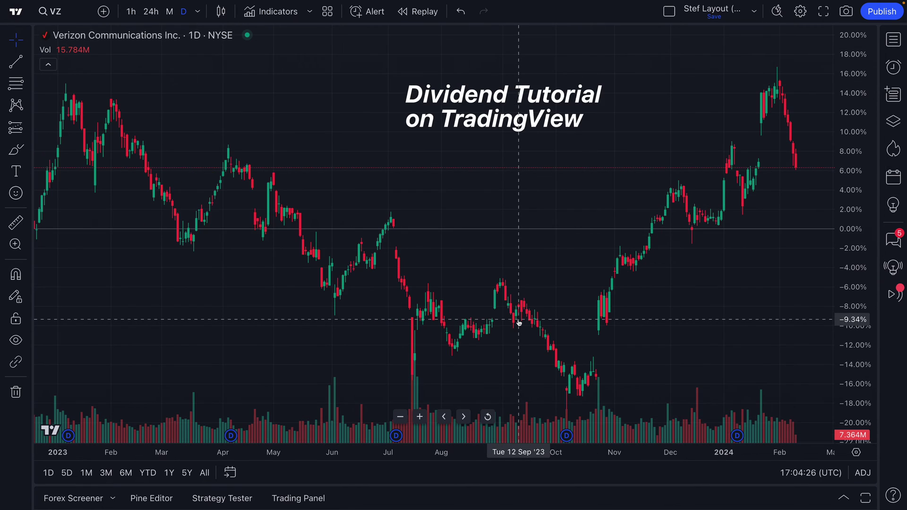
Step: Compare the ex-date, amount and payment date of the October 2023 and January 2024 dividend markers
{"action": "scroll", "coordinate": [518, 323], "scroll_direction": "down", "scroll_amount": 2}
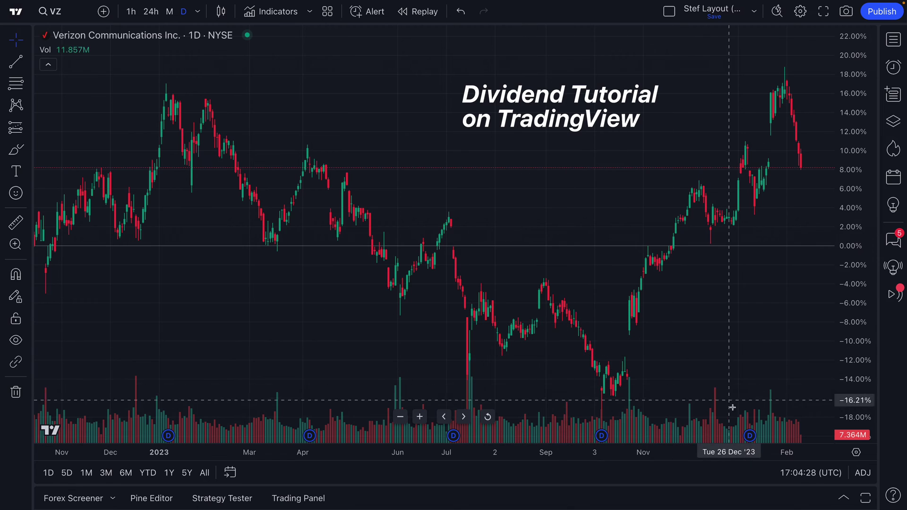
{"action": "left_click", "coordinate": [602, 436]}
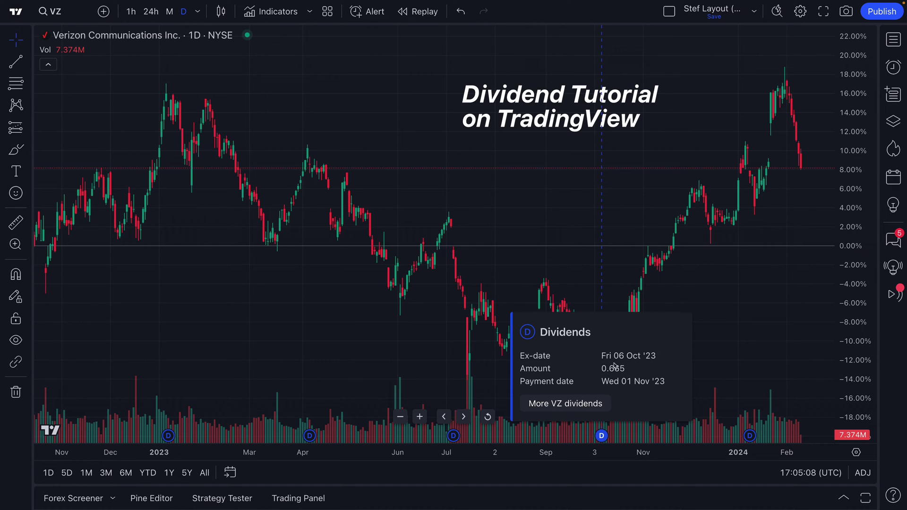
{"action": "scroll", "coordinate": [569, 366], "scroll_direction": "up", "scroll_amount": 3}
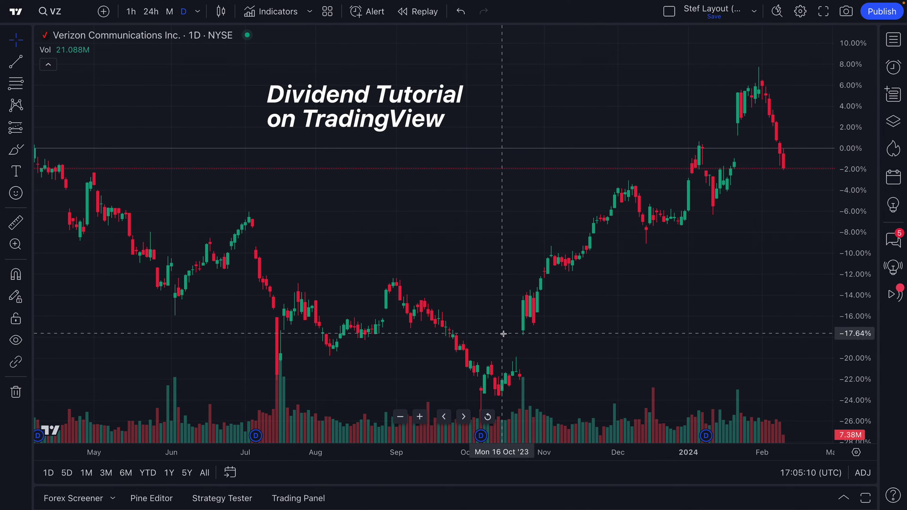
{"action": "scroll", "coordinate": [502, 332], "scroll_direction": "up", "scroll_amount": 1}
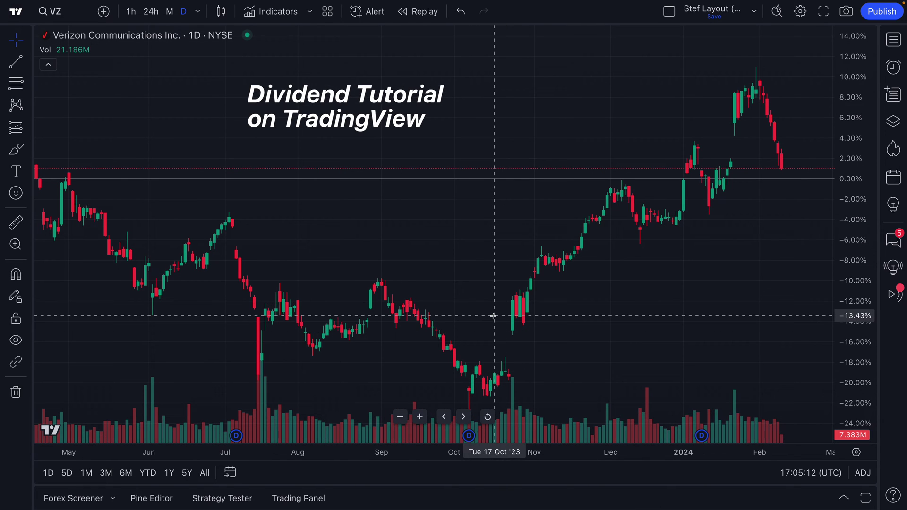
{"action": "scroll", "coordinate": [493, 316], "scroll_direction": "up", "scroll_amount": 1}
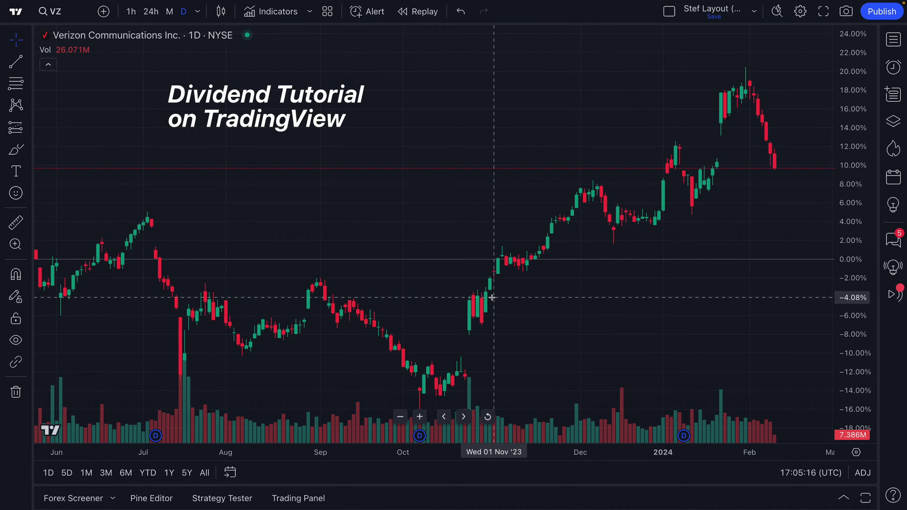
{"action": "left_click", "coordinate": [684, 436]}
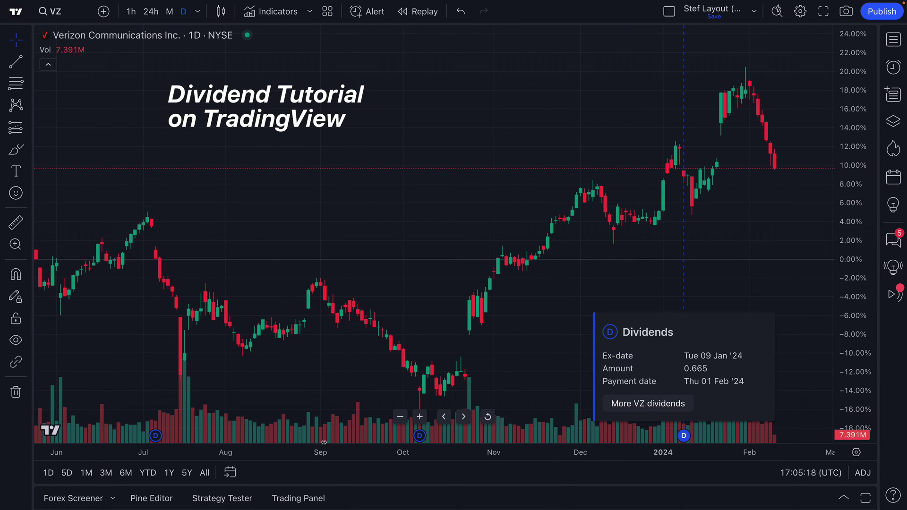
{"action": "left_click", "coordinate": [420, 436]}
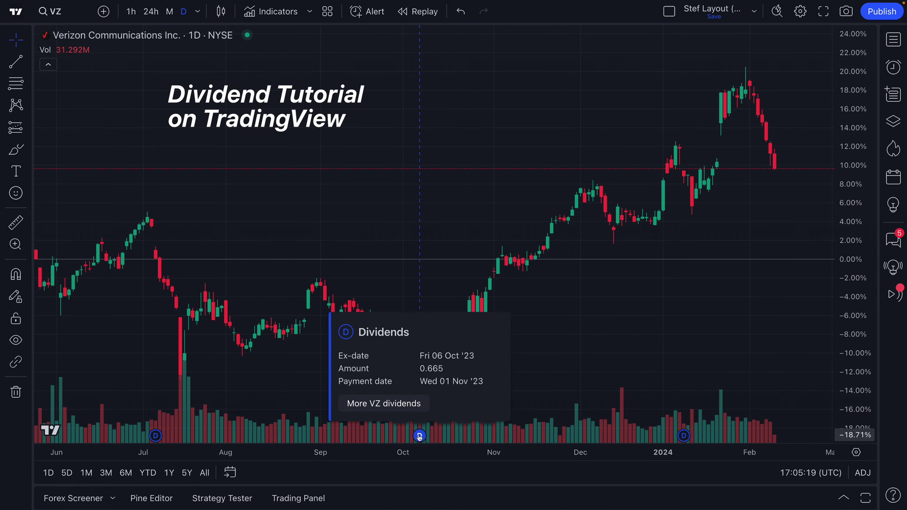
Step: Open the full VZ dividends page from the October 2023 marker and look through the dividend payout history
{"action": "left_click", "coordinate": [402, 186]}
{"action": "scroll", "coordinate": [402, 187], "scroll_direction": "down", "scroll_amount": 2}
{"action": "left_click", "coordinate": [475, 435]}
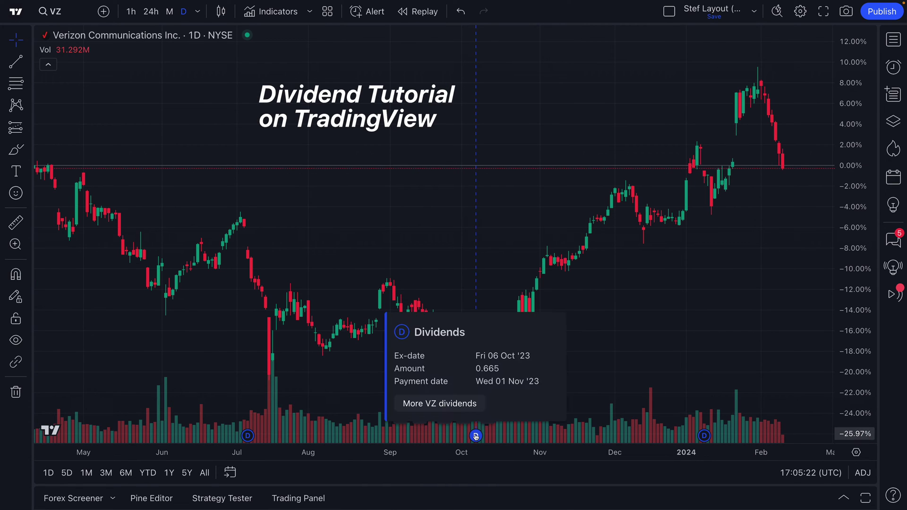
{"action": "left_click", "coordinate": [418, 404]}
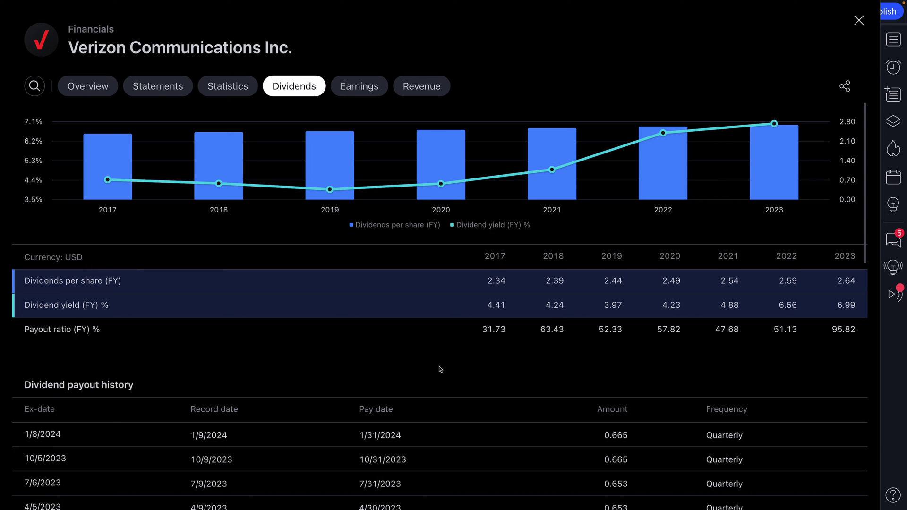
{"action": "scroll", "coordinate": [424, 362], "scroll_direction": "down", "scroll_amount": 9}
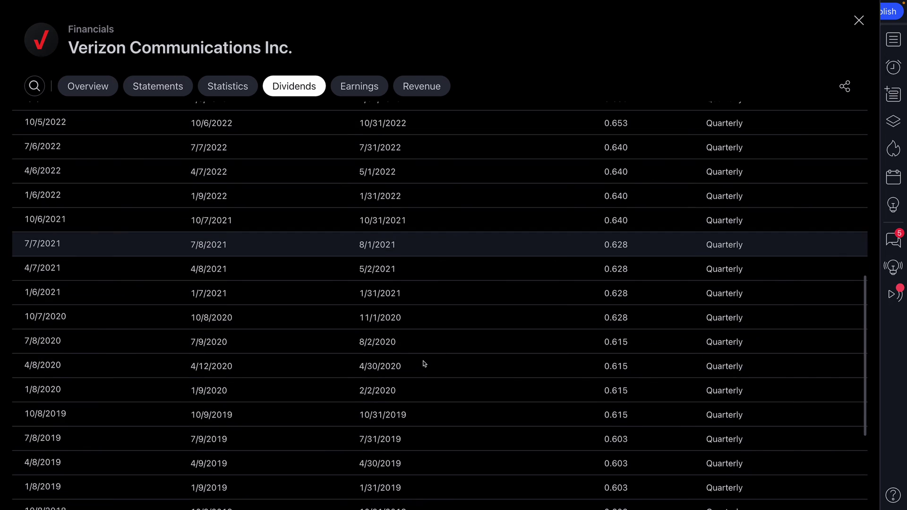
{"action": "scroll", "coordinate": [424, 363], "scroll_direction": "up", "scroll_amount": 9}
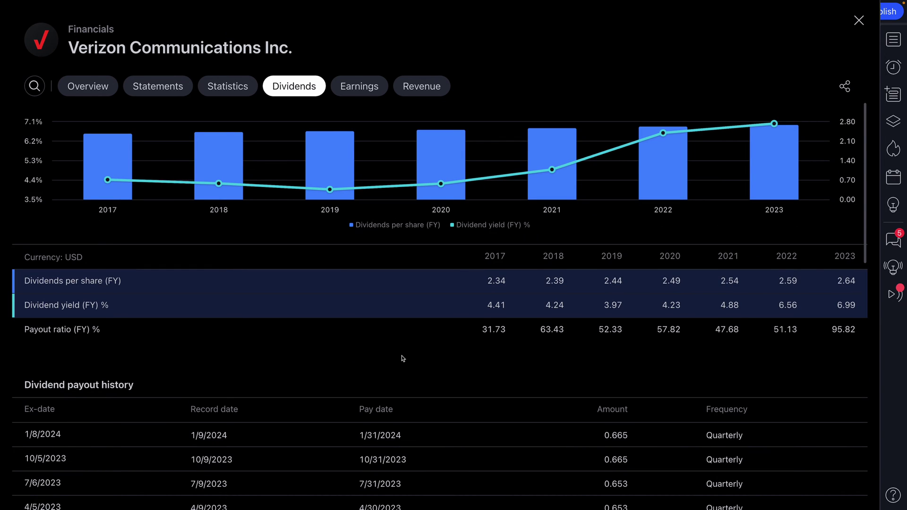
Step: Inspect dividends per share and dividend yield by year in the bar chart, and close the financials page
{"action": "mouse_move", "coordinate": [103, 179]}
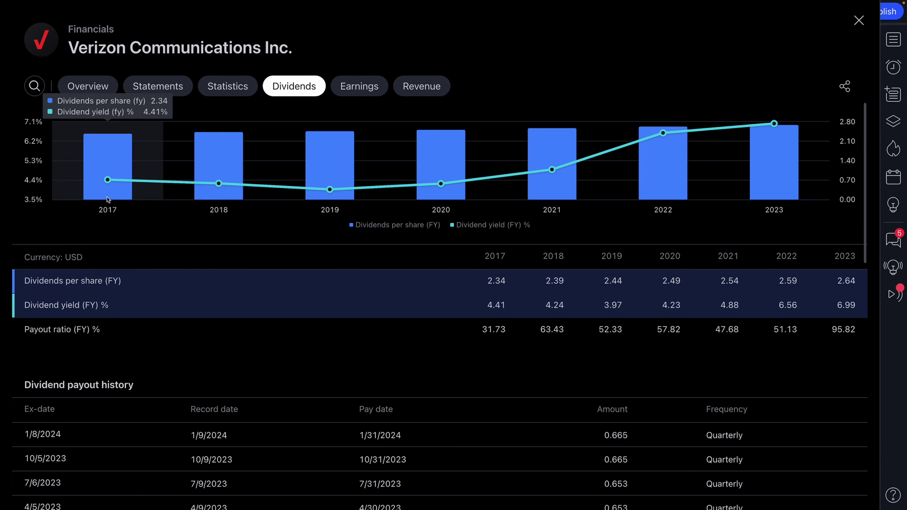
{"action": "mouse_move", "coordinate": [203, 190]}
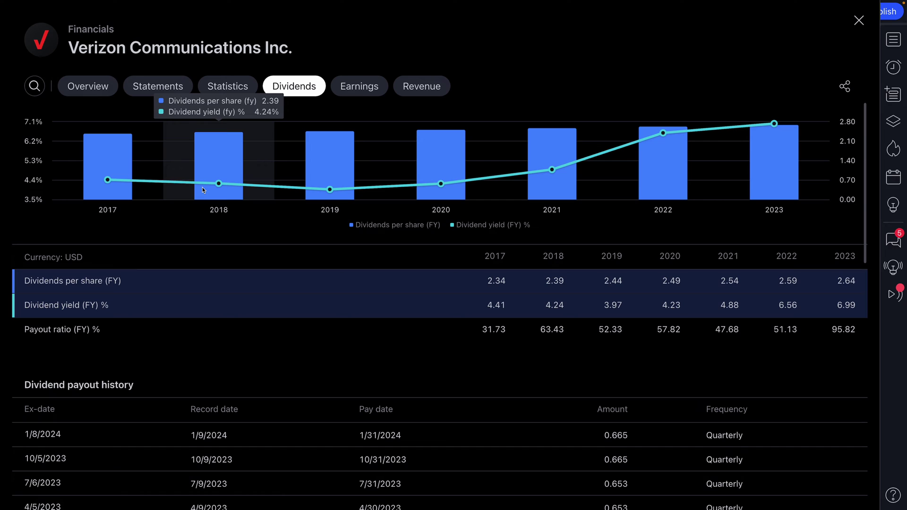
{"action": "mouse_move", "coordinate": [330, 190]}
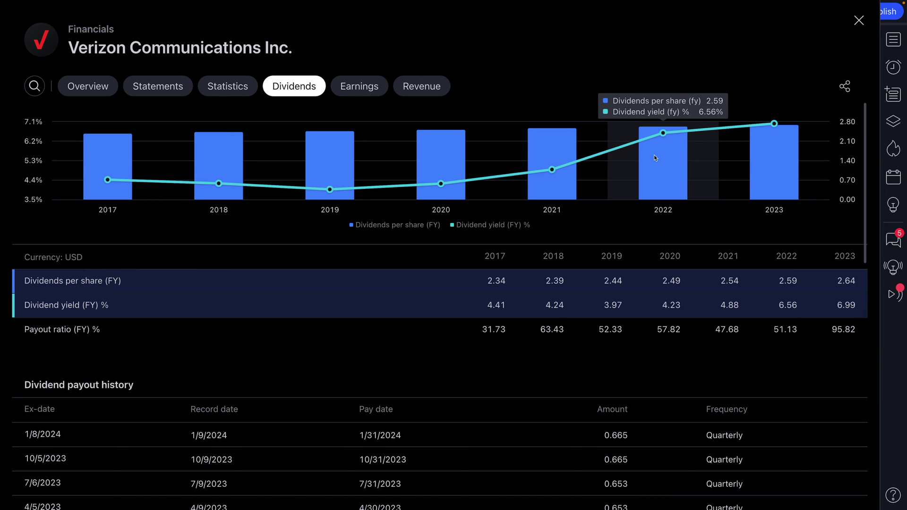
{"action": "left_click", "coordinate": [854, 26]}
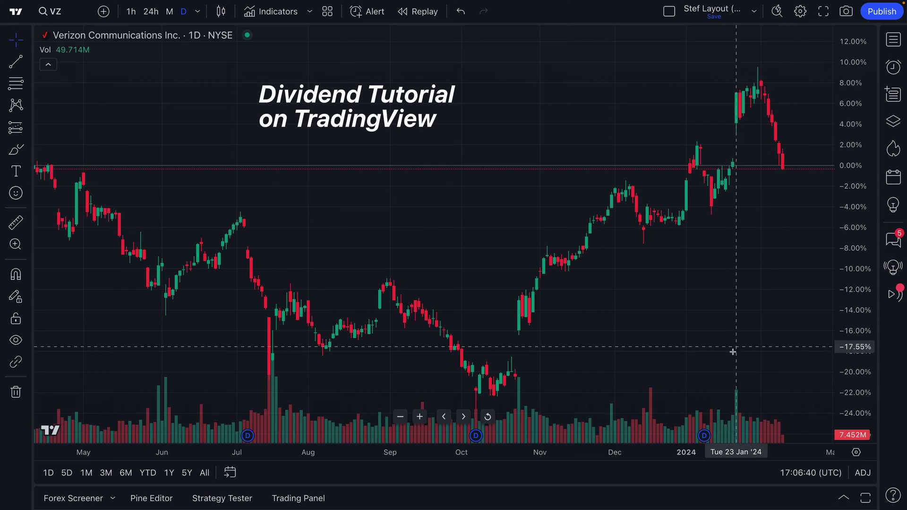
Step: Search the indicators and financial metrics for dividend and add the quarterly Dividend yield % to the VZ chart
{"action": "scroll", "coordinate": [727, 317], "scroll_direction": "up", "scroll_amount": 3}
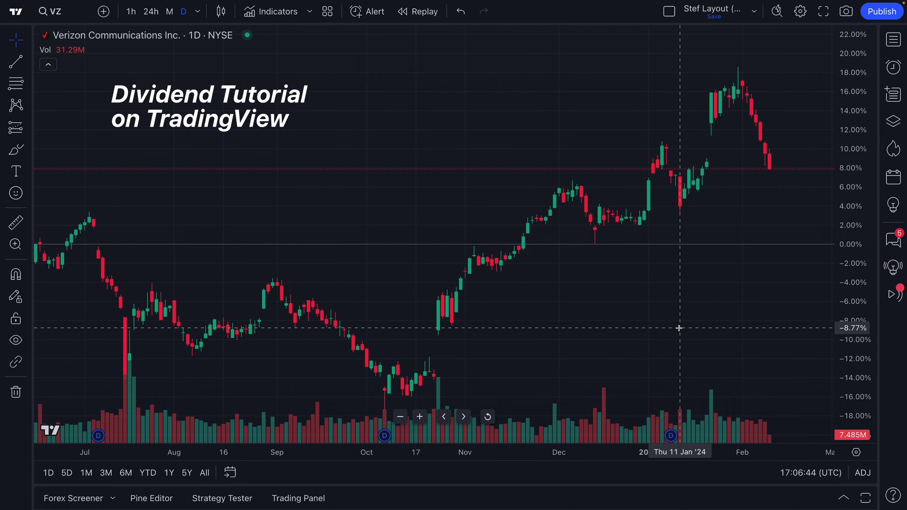
{"action": "scroll", "coordinate": [661, 290], "scroll_direction": "left", "scroll_amount": 3}
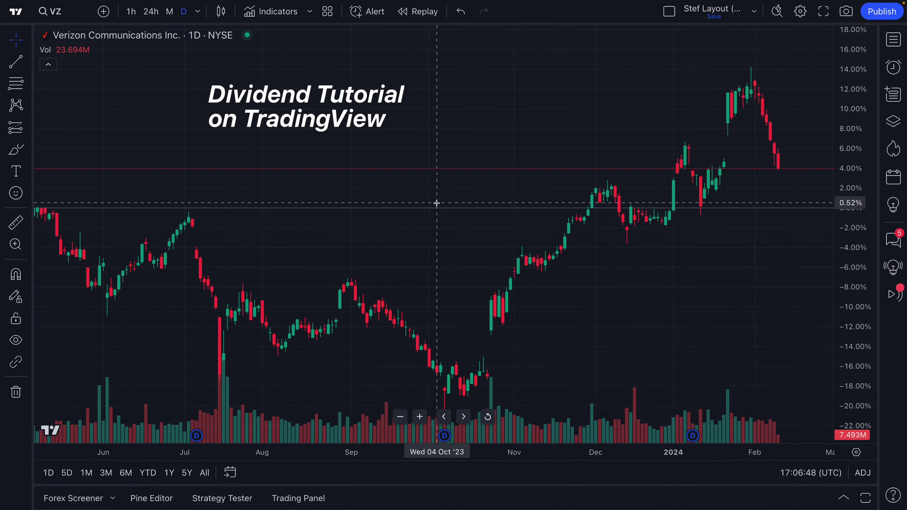
{"action": "key", "text": "slash"}
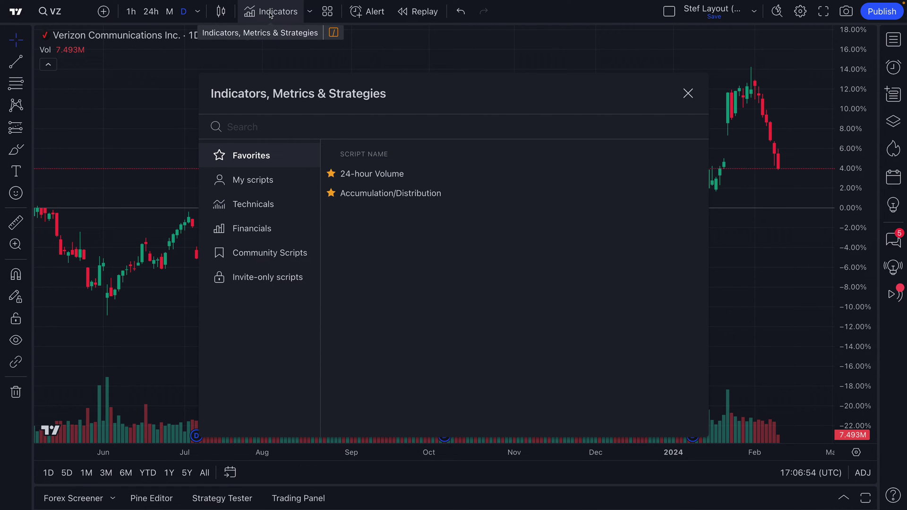
{"action": "left_click", "coordinate": [260, 231]}
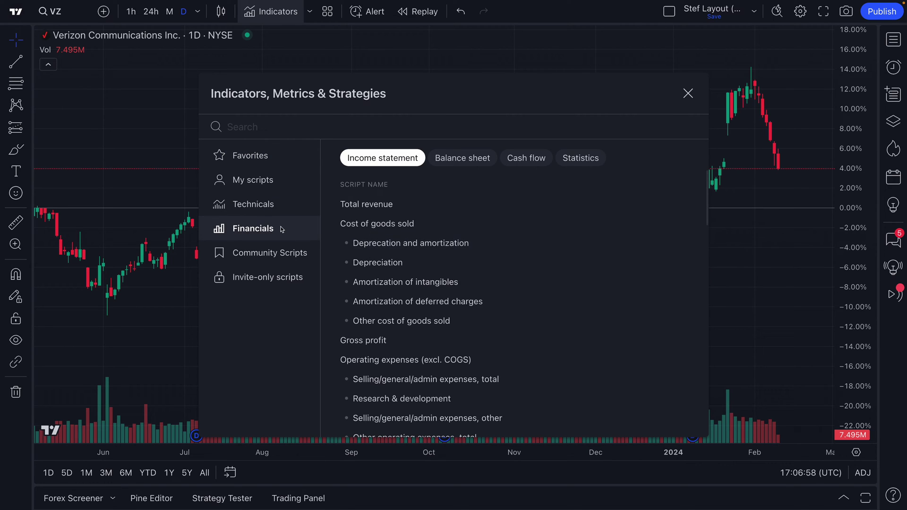
{"action": "left_click", "coordinate": [245, 128]}
{"action": "type", "text": "di"}
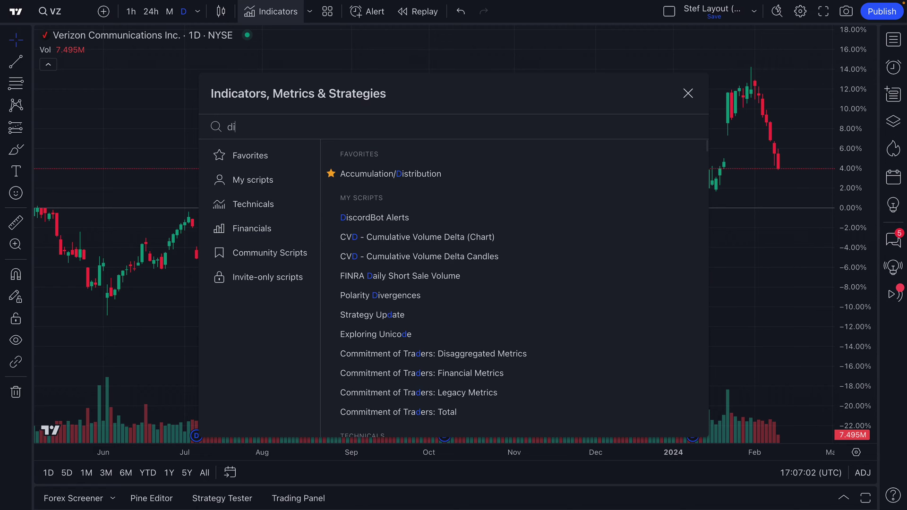
{"action": "type", "text": "vidends"}
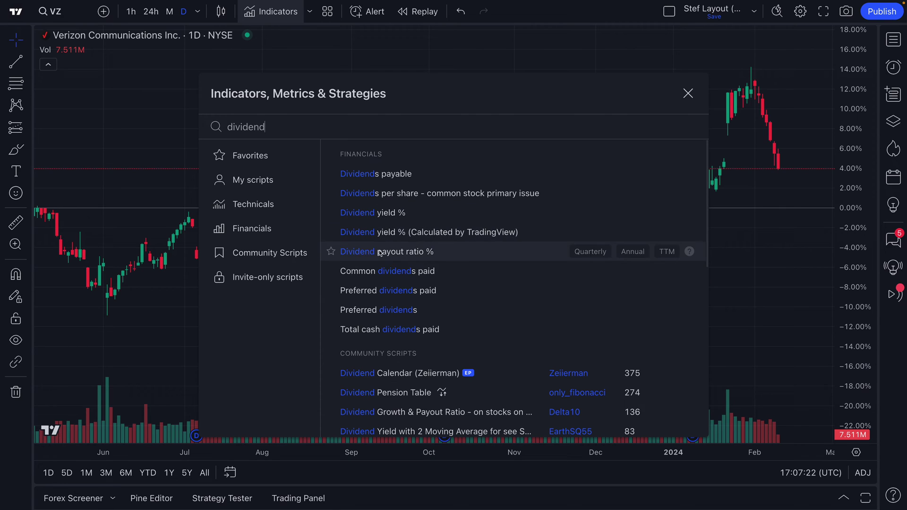
{"action": "left_click", "coordinate": [374, 220]}
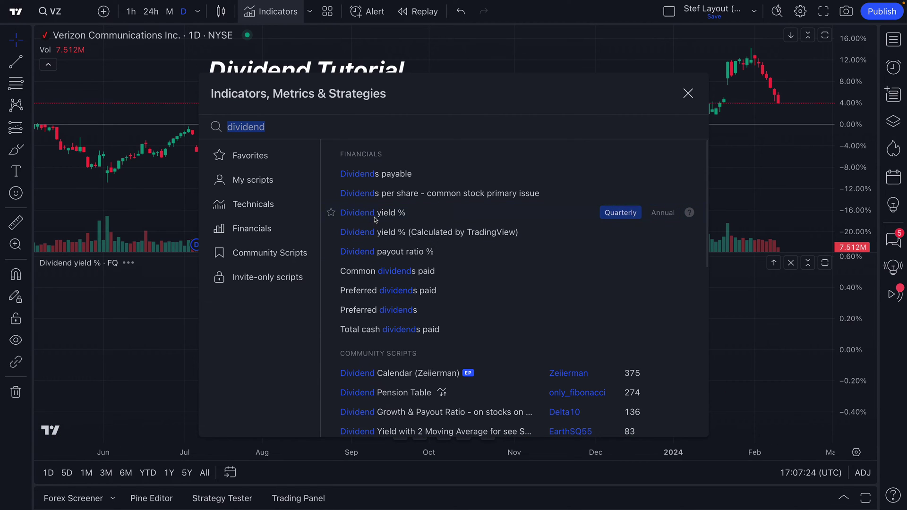
{"action": "left_click", "coordinate": [691, 94]}
Step: Examine how the quarterly dividend yield changed on the VZ chart from 2021 through December 2023
{"action": "scroll", "coordinate": [531, 341], "scroll_direction": "down", "scroll_amount": 6}
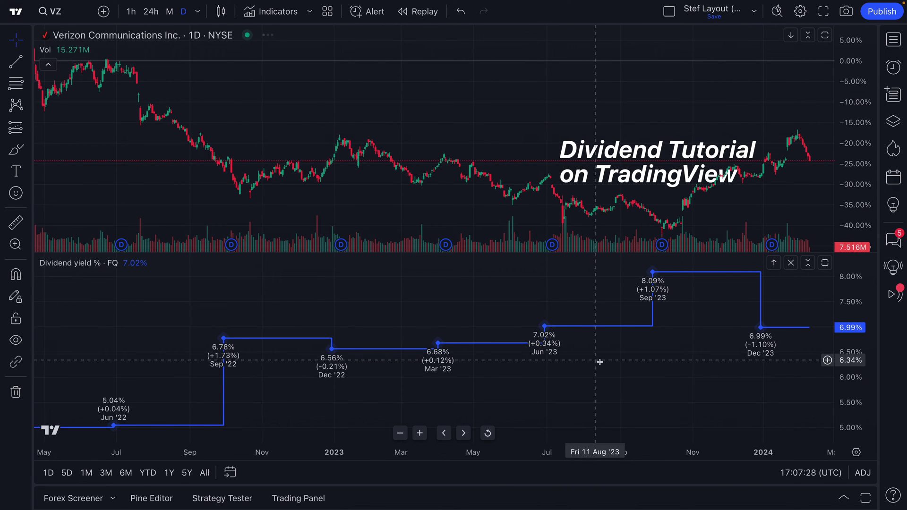
{"action": "scroll", "coordinate": [551, 366], "scroll_direction": "down", "scroll_amount": 4}
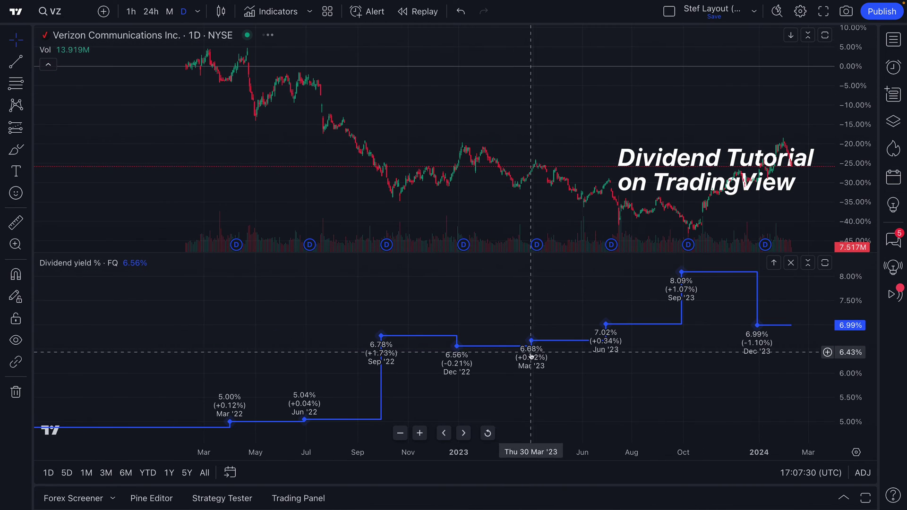
{"action": "scroll", "coordinate": [532, 356], "scroll_direction": "down", "scroll_amount": 3}
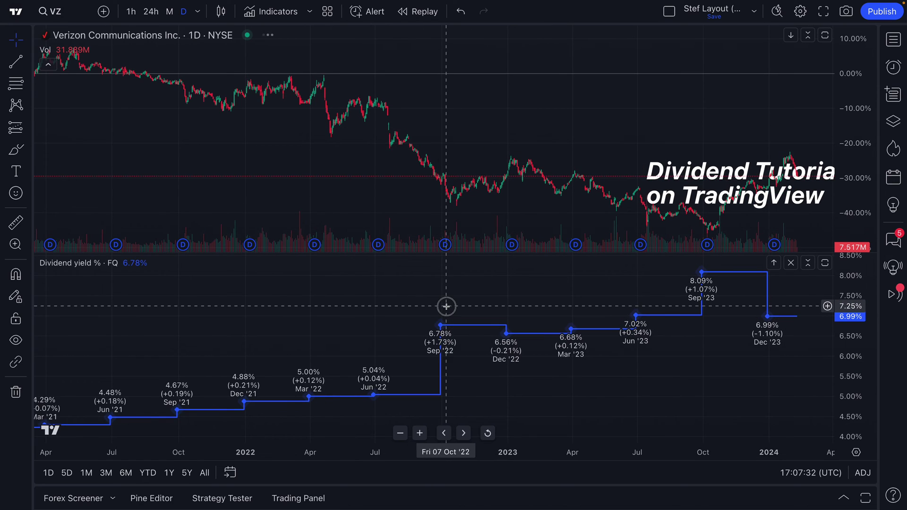
{"action": "scroll", "coordinate": [369, 308], "scroll_direction": "up", "scroll_amount": 5}
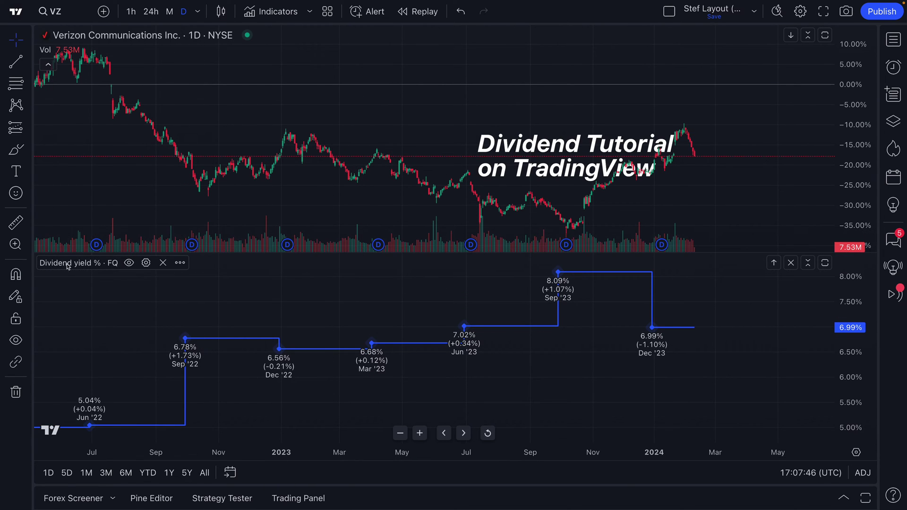
Step: Replace the quarterly dividend yield indicator with the annual Dividend yield %, found by searching for dividend
{"action": "left_click", "coordinate": [158, 264]}
{"action": "key", "text": "slash"}
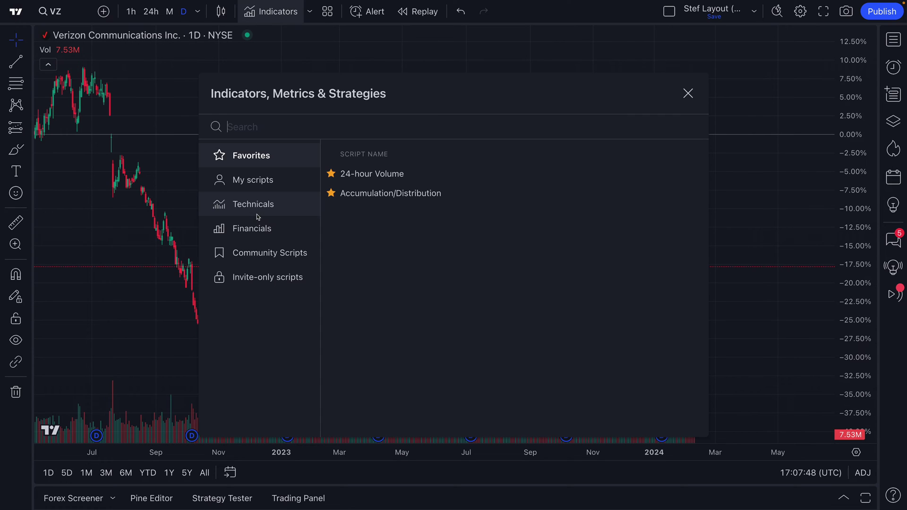
{"action": "type", "text": "dividend"}
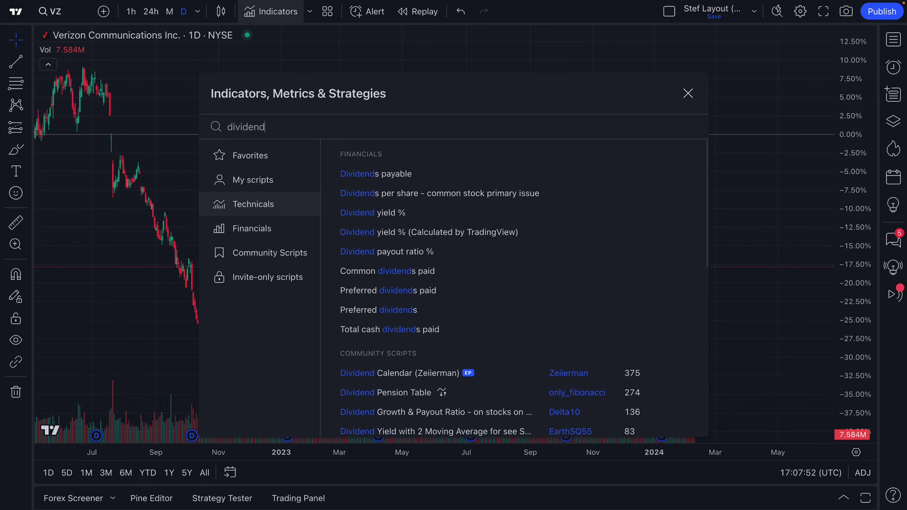
{"action": "left_click", "coordinate": [655, 212]}
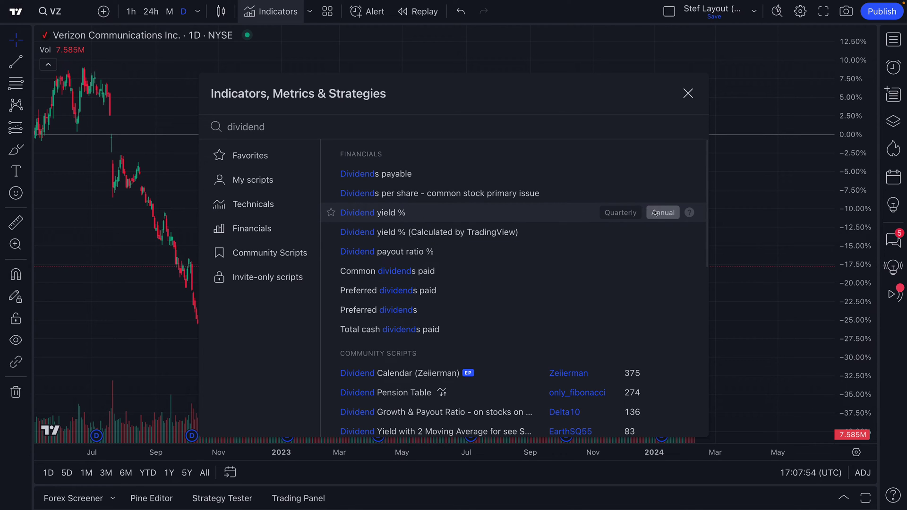
{"action": "left_click", "coordinate": [685, 96]}
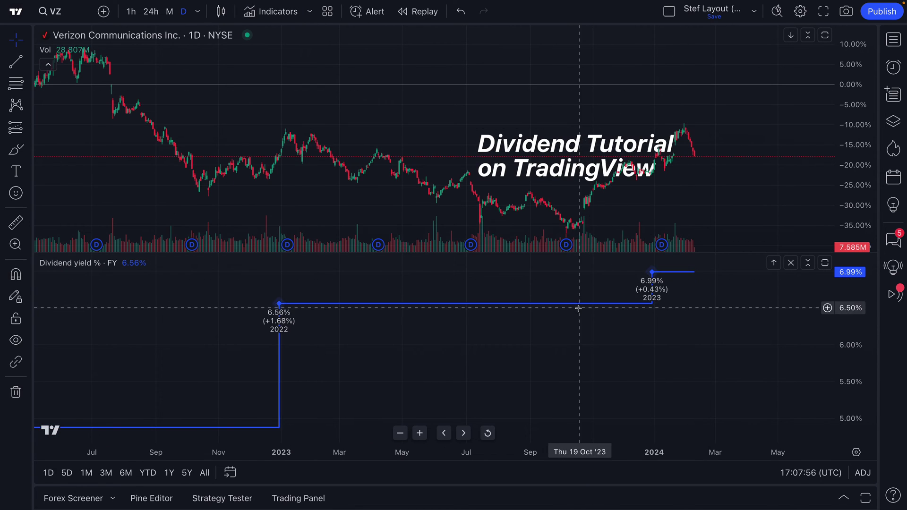
Step: Look over the annual dividend yield since 2020 and move the chart's title text clear of the price bars
{"action": "scroll", "coordinate": [586, 312], "scroll_direction": "down", "scroll_amount": 4}
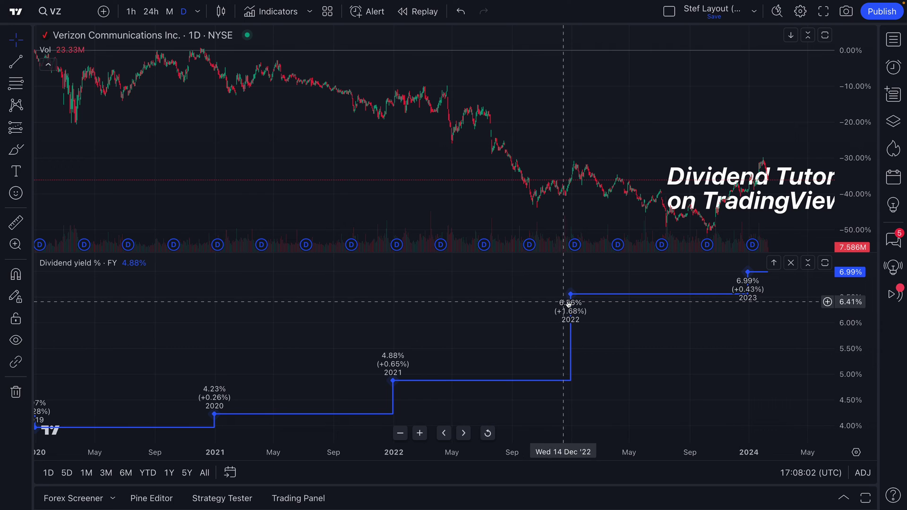
{"action": "scroll", "coordinate": [666, 316], "scroll_direction": "right", "scroll_amount": 5}
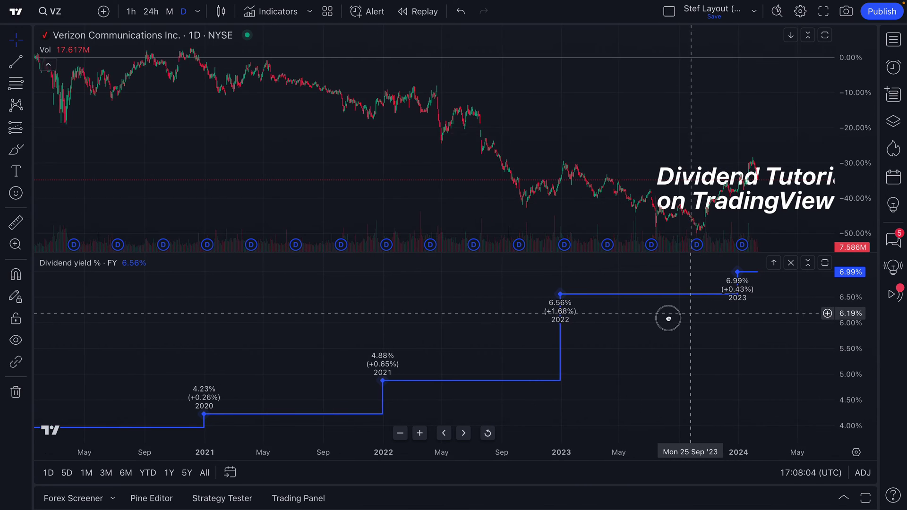
{"action": "scroll", "coordinate": [614, 326], "scroll_direction": "up", "scroll_amount": 3}
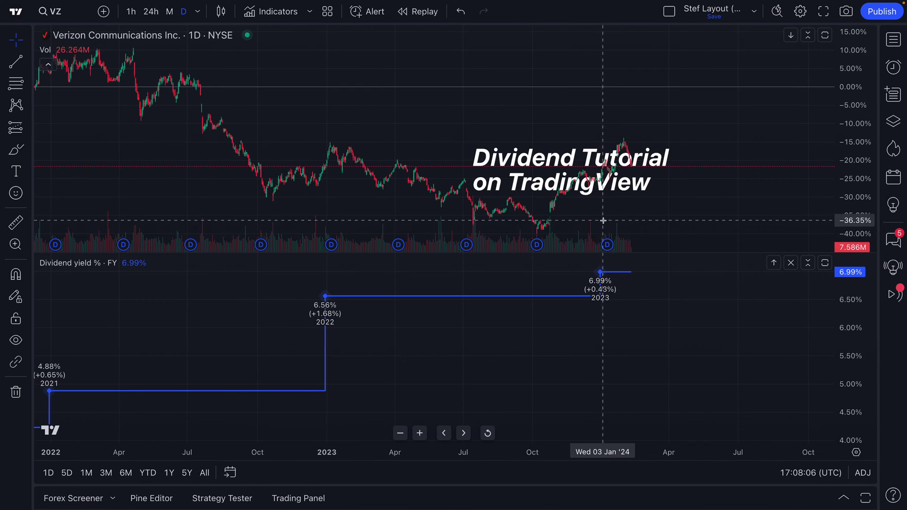
{"action": "left_click_drag", "start_coordinate": [532, 120], "coordinate": [487, 124]}
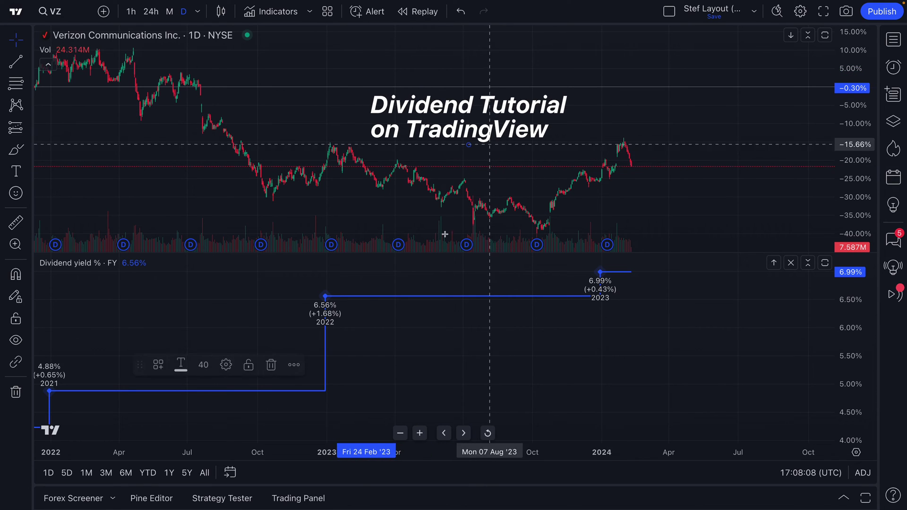
Step: Review the ex-date, amount and payment date of the January 2024, July 2023 and January 2023 dividend markers
{"action": "mouse_move", "coordinate": [85, 272]}
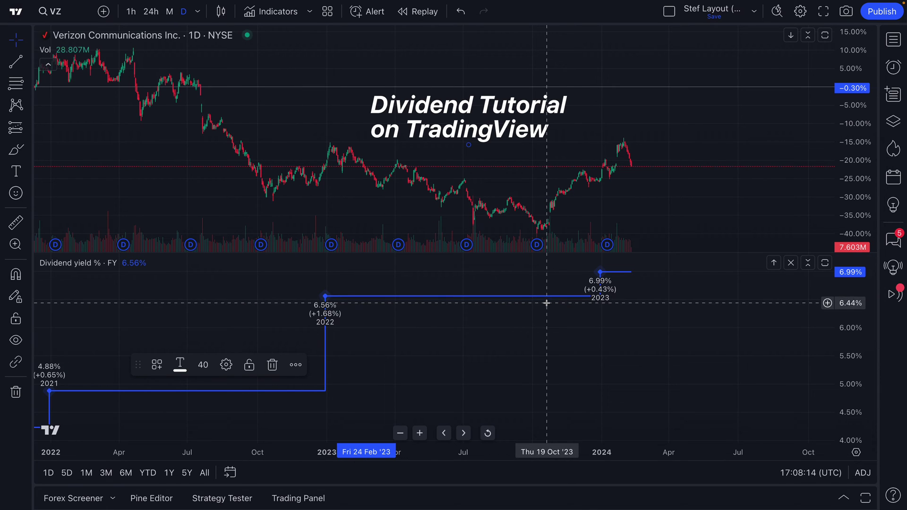
{"action": "mouse_move", "coordinate": [606, 245]}
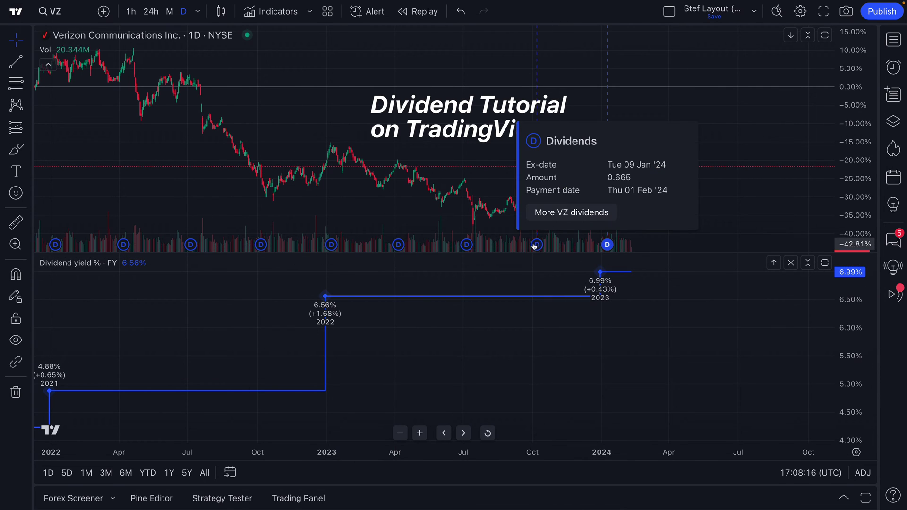
{"action": "mouse_move", "coordinate": [466, 245]}
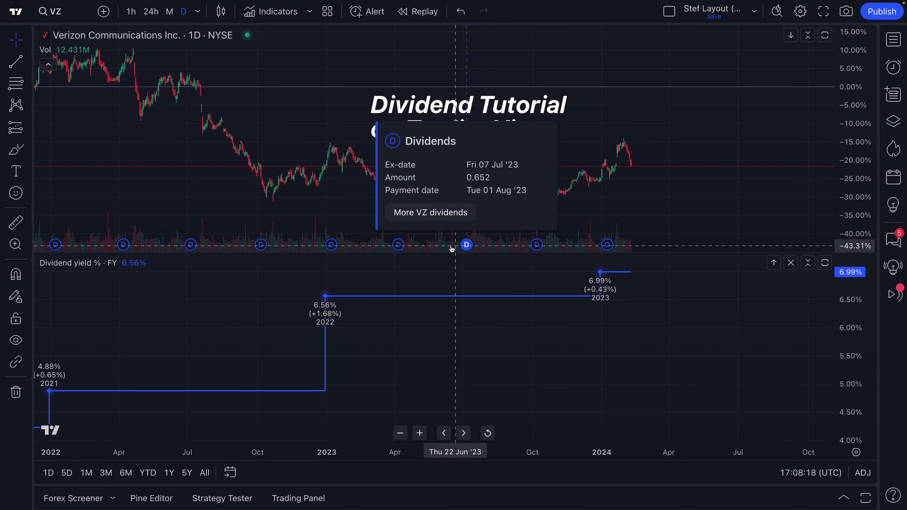
{"action": "mouse_move", "coordinate": [330, 246]}
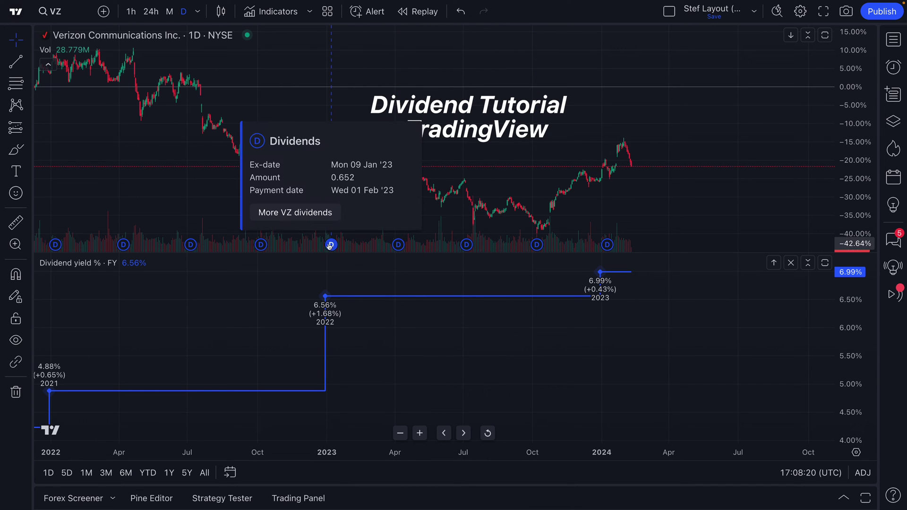
{"action": "scroll", "coordinate": [421, 317], "scroll_direction": "down", "scroll_amount": 4}
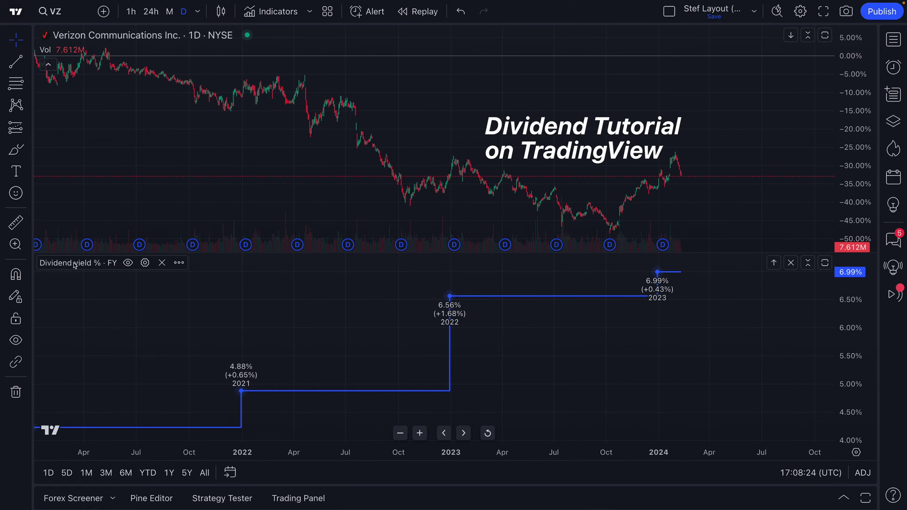
Step: Remove the annual dividend yield indicator and reposition the title text above the 2023 price bars
{"action": "left_click", "coordinate": [162, 263]}
{"action": "scroll", "coordinate": [309, 296], "scroll_direction": "up", "scroll_amount": 3}
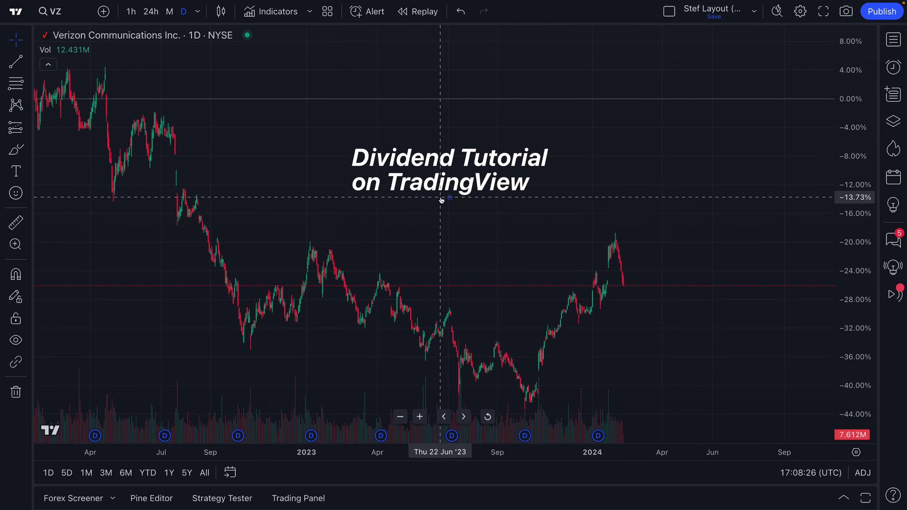
{"action": "left_click", "coordinate": [452, 168]}
{"action": "scroll", "coordinate": [454, 217], "scroll_direction": "up", "scroll_amount": 1}
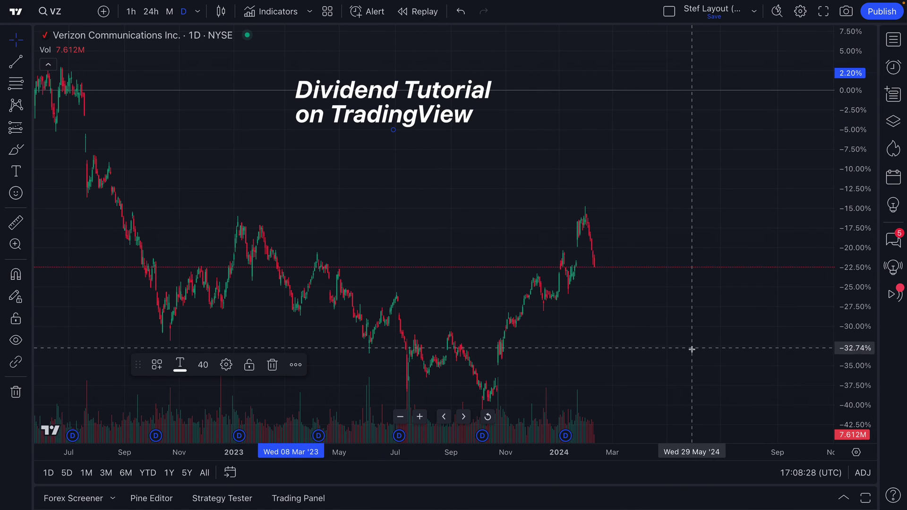
{"action": "scroll", "coordinate": [378, 214], "scroll_direction": "down", "scroll_amount": 3}
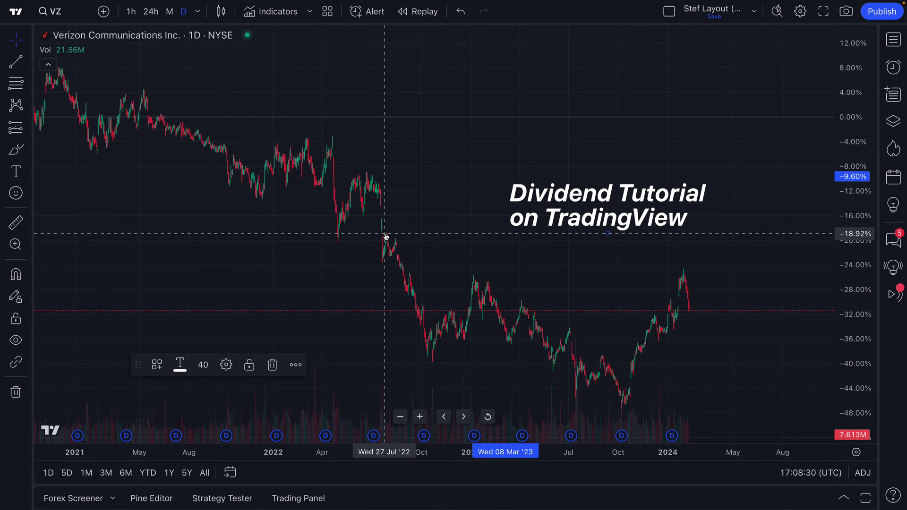
{"action": "scroll", "coordinate": [425, 231], "scroll_direction": "down", "scroll_amount": 2}
{"action": "left_click_drag", "start_coordinate": [647, 220], "coordinate": [617, 111]}
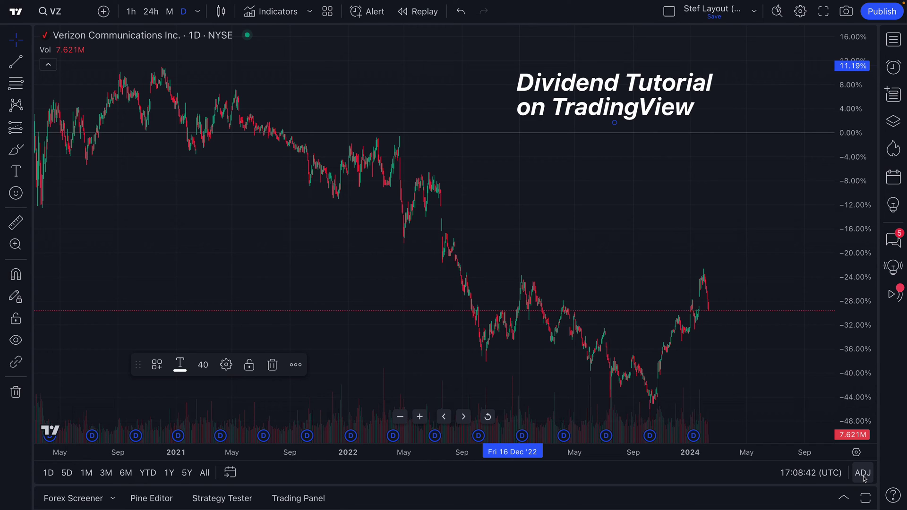
Step: Circle the Dividend Tutorial title with an orange brush stroke, and undo the stroke
{"action": "left_click", "coordinate": [16, 150]}
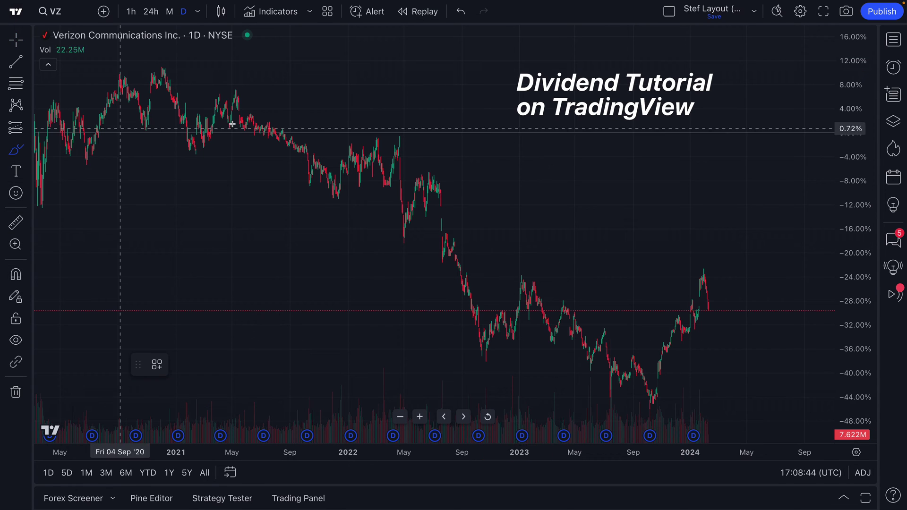
{"action": "mouse_move", "coordinate": [586, 53]}
{"action": "left_mouse_down"}
{"action": "mouse_move", "coordinate": [530, 57]}
{"action": "mouse_move", "coordinate": [504, 111]}
{"action": "mouse_move", "coordinate": [631, 128]}
{"action": "mouse_move", "coordinate": [754, 104]}
{"action": "mouse_move", "coordinate": [610, 64]}
{"action": "mouse_move", "coordinate": [503, 83]}
{"action": "mouse_move", "coordinate": [601, 132]}
{"action": "mouse_move", "coordinate": [758, 99]}
{"action": "left_mouse_up"}
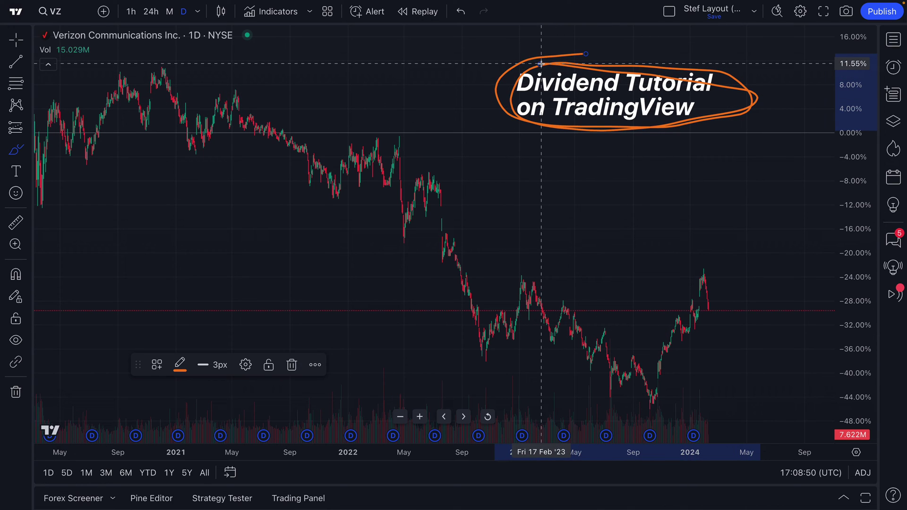
{"action": "key", "text": "ctrl+z"}
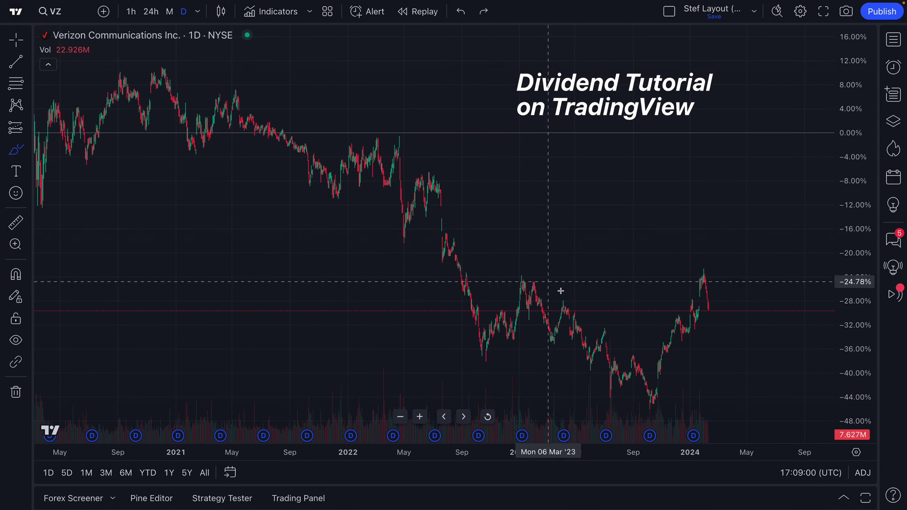
Step: Switch the price scale from Percent to Regular and set the chart range to 5Y
{"action": "right_click", "coordinate": [857, 261]}
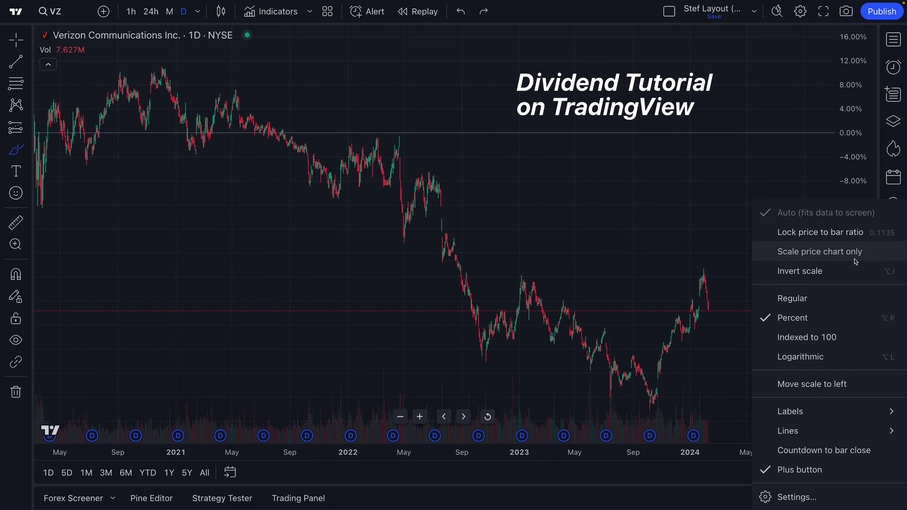
{"action": "left_click", "coordinate": [770, 299]}
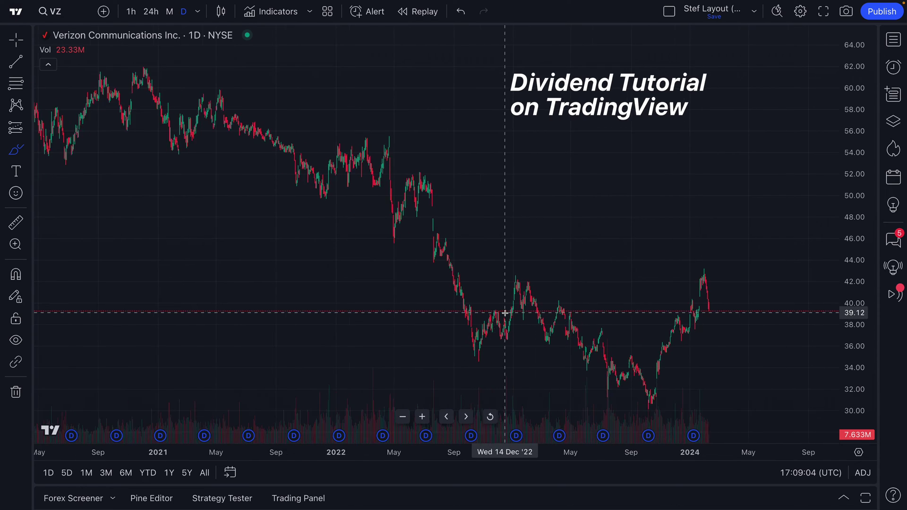
{"action": "scroll", "coordinate": [505, 313], "scroll_direction": "up", "scroll_amount": 5}
{"action": "scroll", "coordinate": [505, 313], "scroll_direction": "down", "scroll_amount": 3}
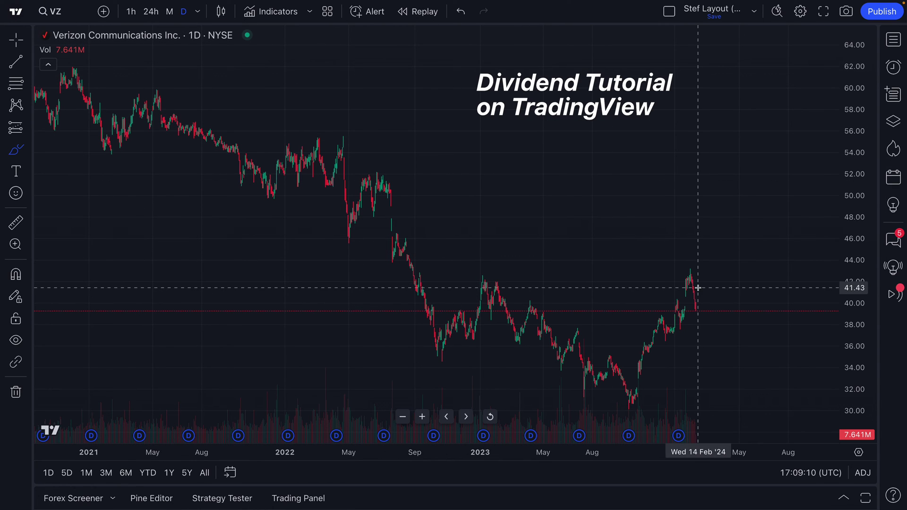
{"action": "left_click", "coordinate": [186, 473]}
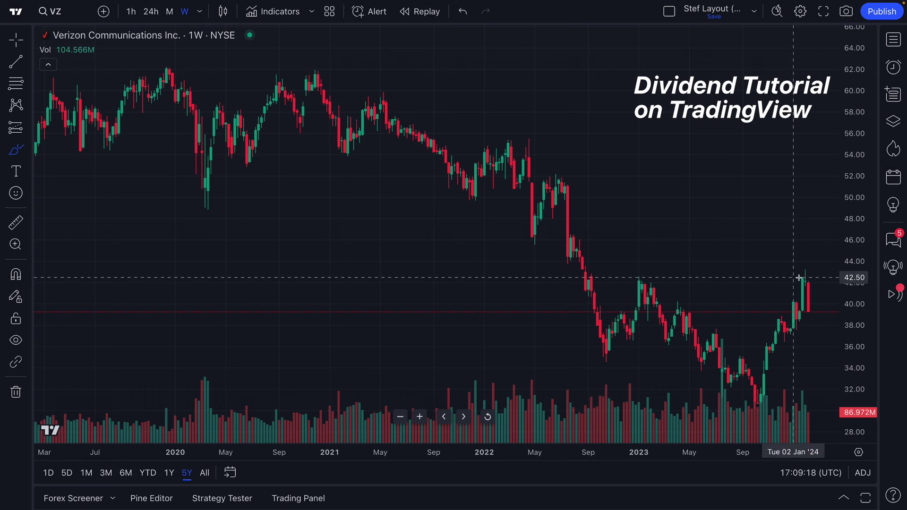
Step: Switch the price scale from Regular to Percent and set the chart range to 5Y
{"action": "right_click", "coordinate": [857, 212]}
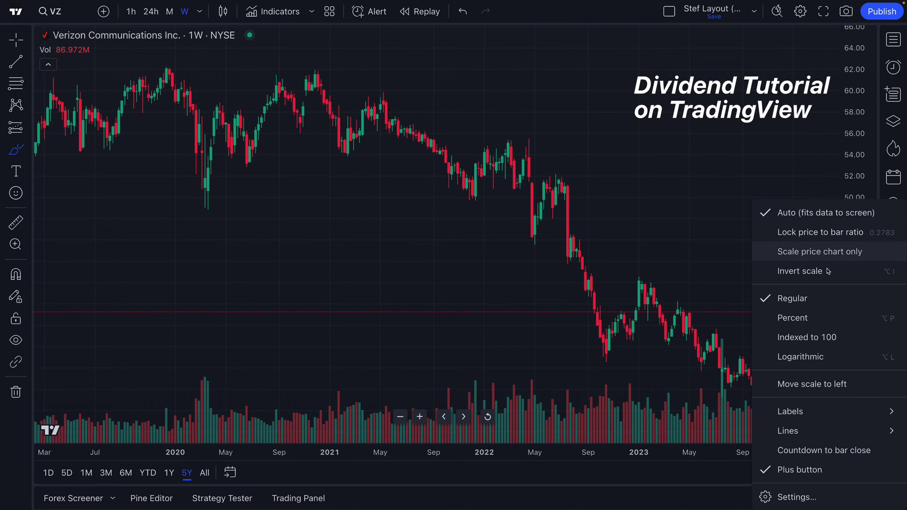
{"action": "left_click", "coordinate": [800, 320]}
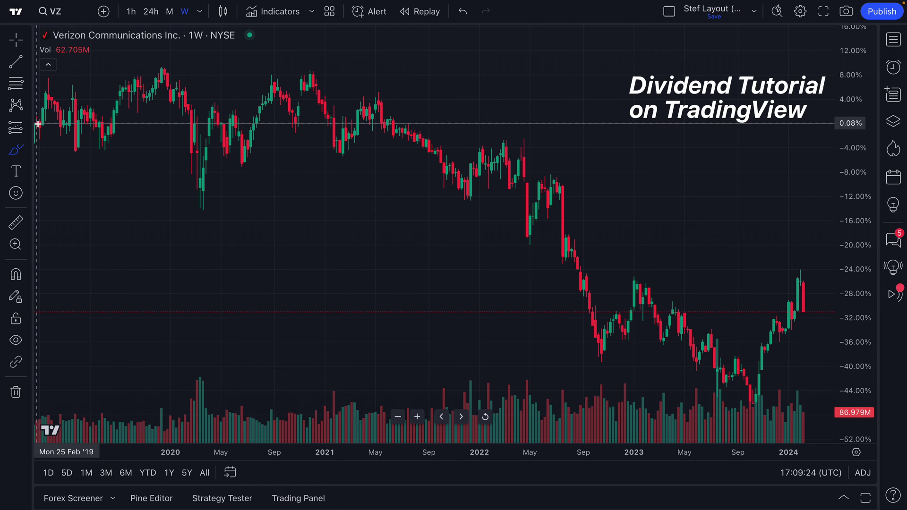
{"action": "left_click", "coordinate": [186, 473]}
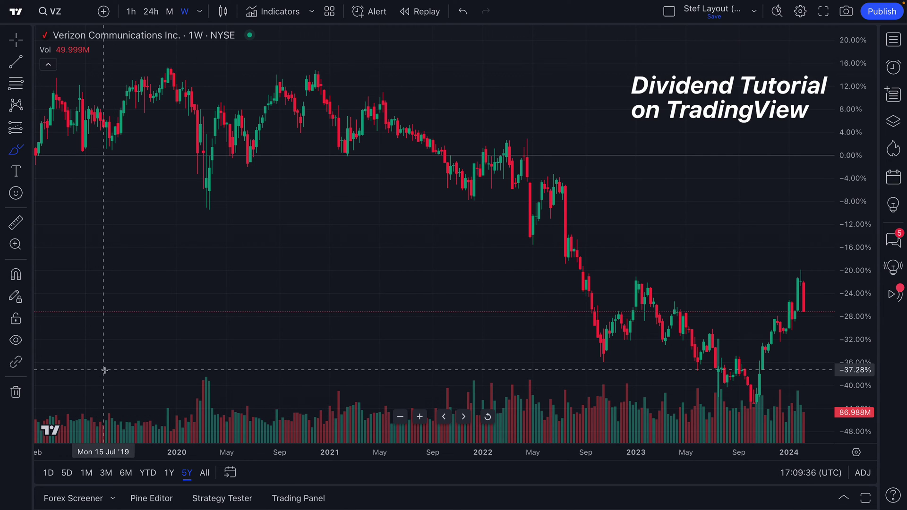
Step: Circle several price points between early 2019 and February 2020 with orange brush strokes, and undo the strokes
{"action": "mouse_move", "coordinate": [38, 156]}
{"action": "left_mouse_down"}
{"action": "mouse_move", "coordinate": [52, 159]}
{"action": "mouse_move", "coordinate": [37, 149]}
{"action": "mouse_move", "coordinate": [83, 129]}
{"action": "mouse_move", "coordinate": [123, 124]}
{"action": "mouse_move", "coordinate": [162, 88]}
{"action": "mouse_move", "coordinate": [180, 96]}
{"action": "left_mouse_up"}
{"action": "left_click_drag", "start_coordinate": [208, 134], "coordinate": [187, 128]}
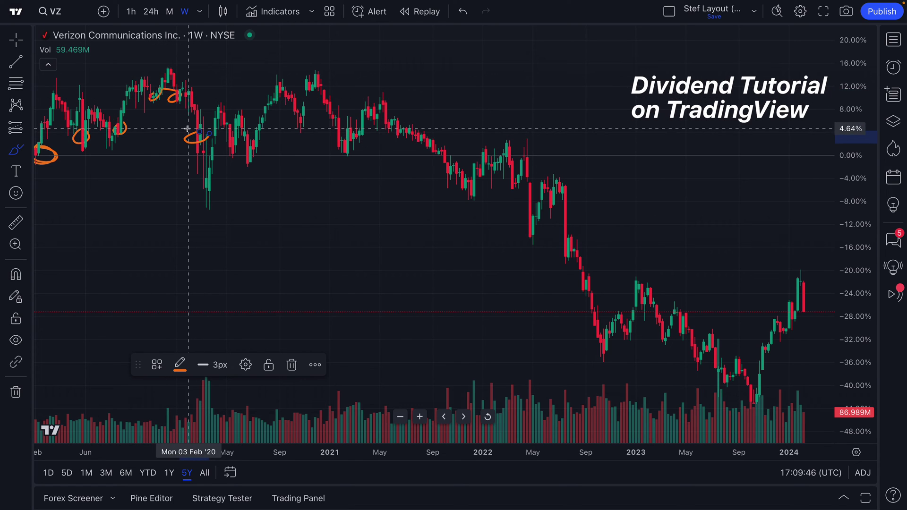
{"action": "key", "text": "ctrl+z"}
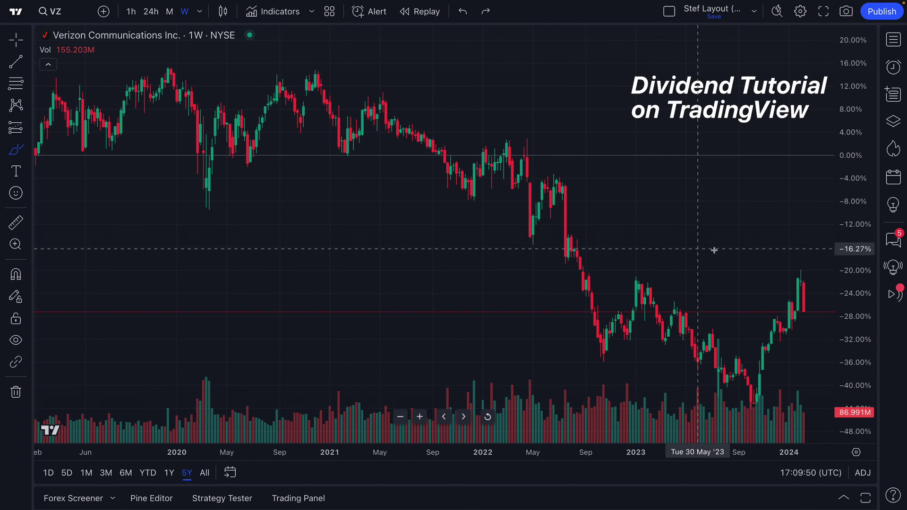
Step: Toggle dividend adjustment on the five-year chart for comparison, and extend the range to all available price history
{"action": "left_click", "coordinate": [864, 473]}
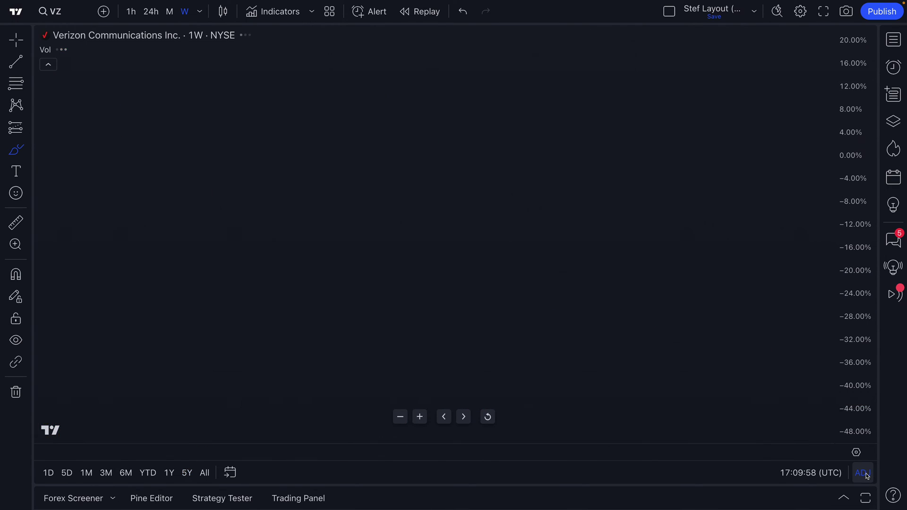
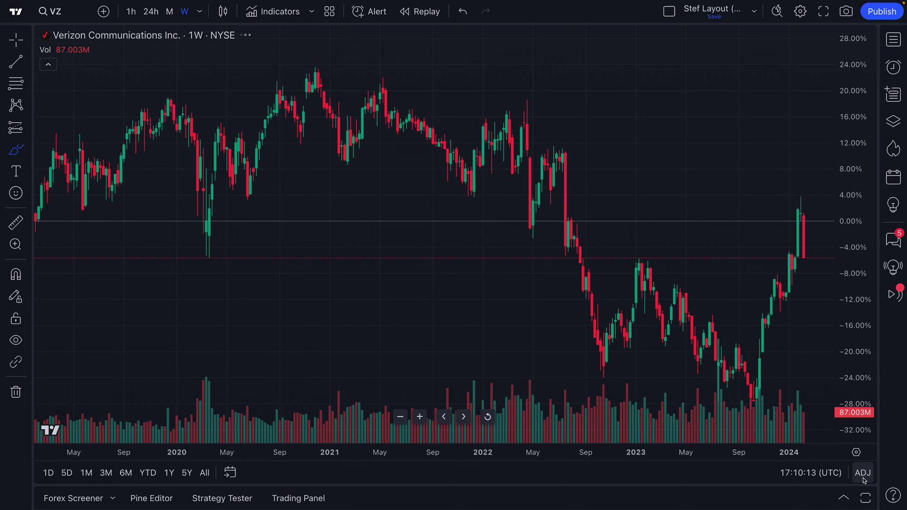
{"action": "left_click", "coordinate": [204, 473]}
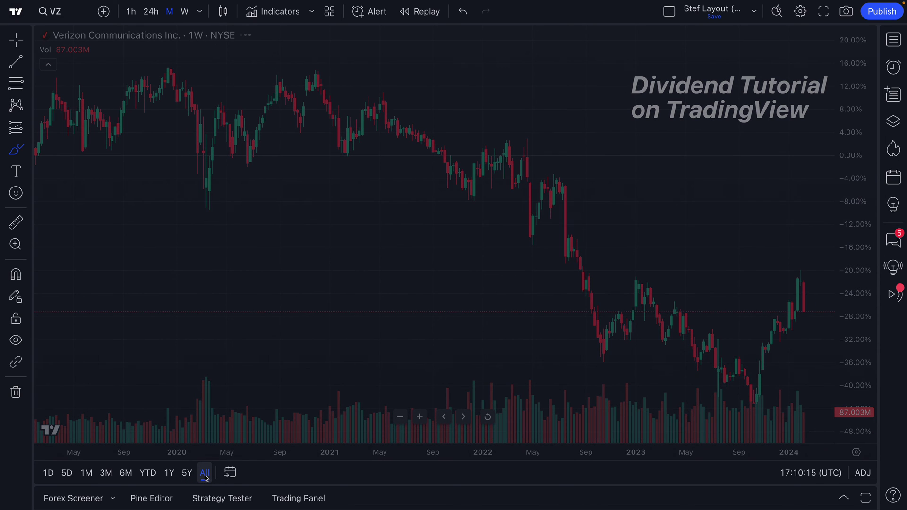
{"action": "key", "text": "Escape"}
{"action": "scroll", "coordinate": [203, 264], "scroll_direction": "down", "scroll_amount": 1}
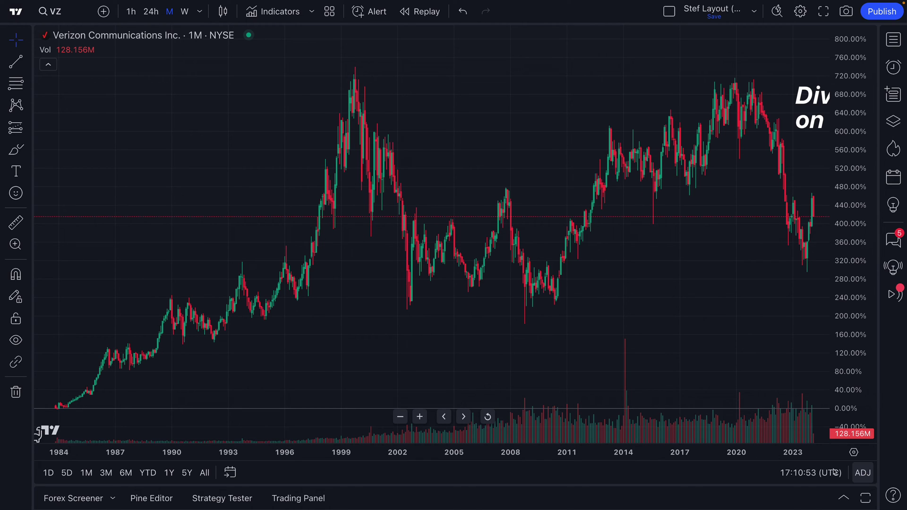
Step: Turn on dividend adjustment across the full price history for comparison, and turn it off again
{"action": "left_click", "coordinate": [863, 474]}
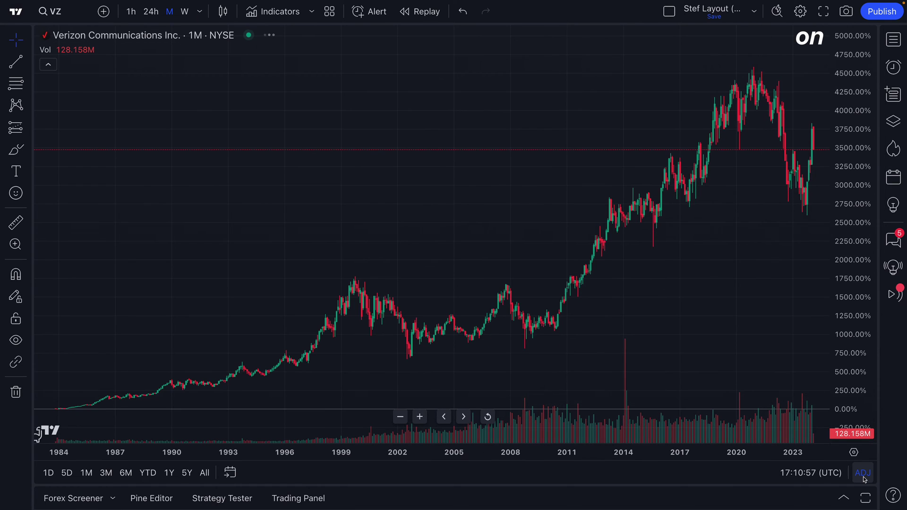
{"action": "left_click", "coordinate": [205, 472]}
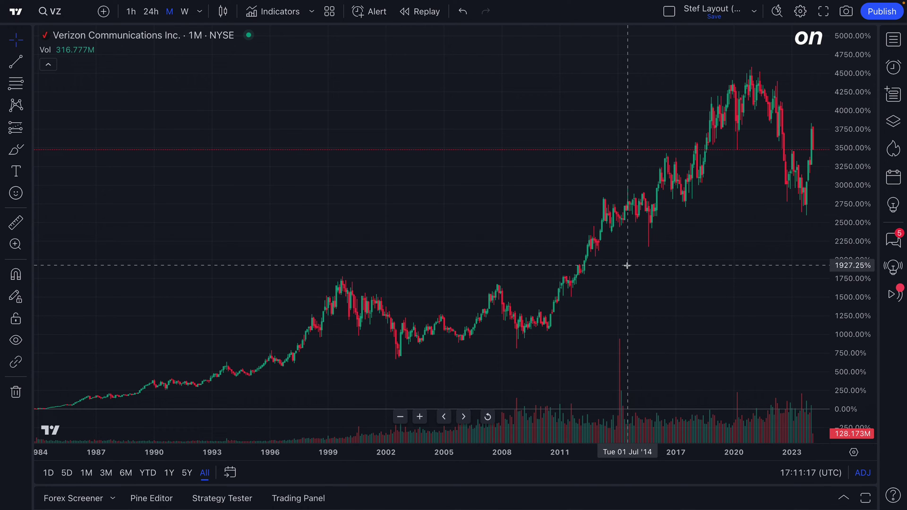
{"action": "left_click", "coordinate": [861, 473]}
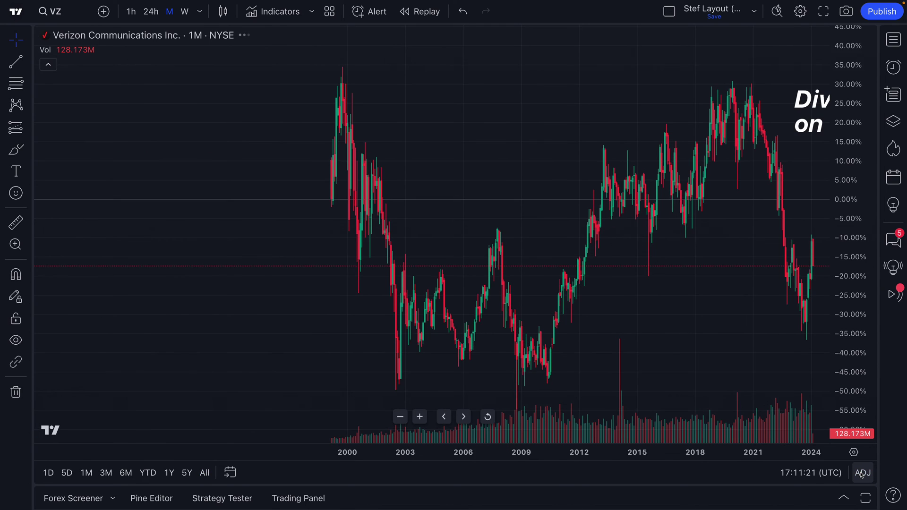
Step: Turn on dividend adjustment and move the Dividend Tutorial title into the empty area above the late-1980s and 1990s bars
{"action": "left_click_drag", "start_coordinate": [699, 361], "coordinate": [672, 354]}
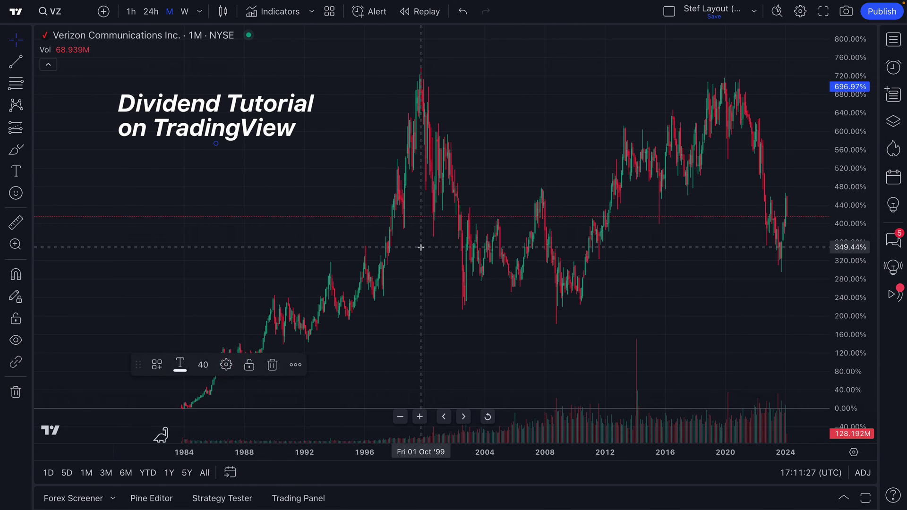
{"action": "left_click", "coordinate": [866, 474]}
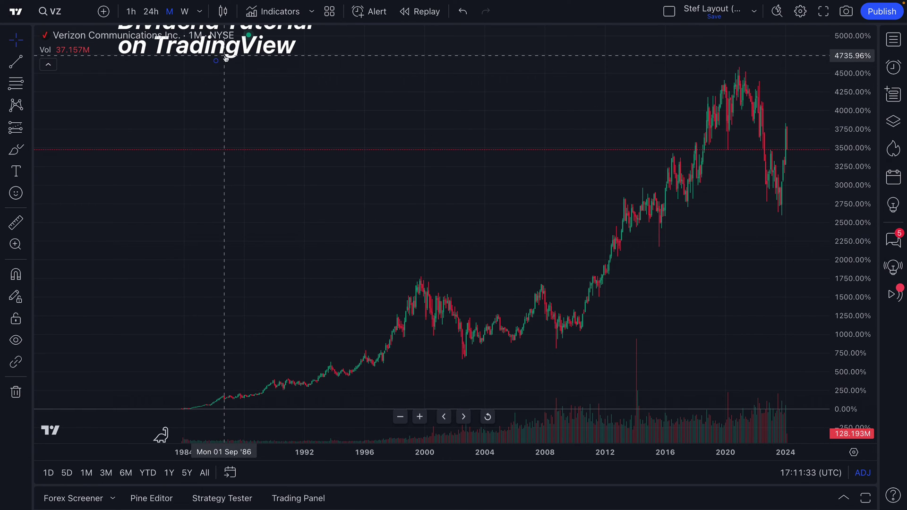
{"action": "scroll", "coordinate": [296, 237], "scroll_direction": "up", "scroll_amount": 2}
{"action": "left_click_drag", "start_coordinate": [203, 147], "coordinate": [294, 123]}
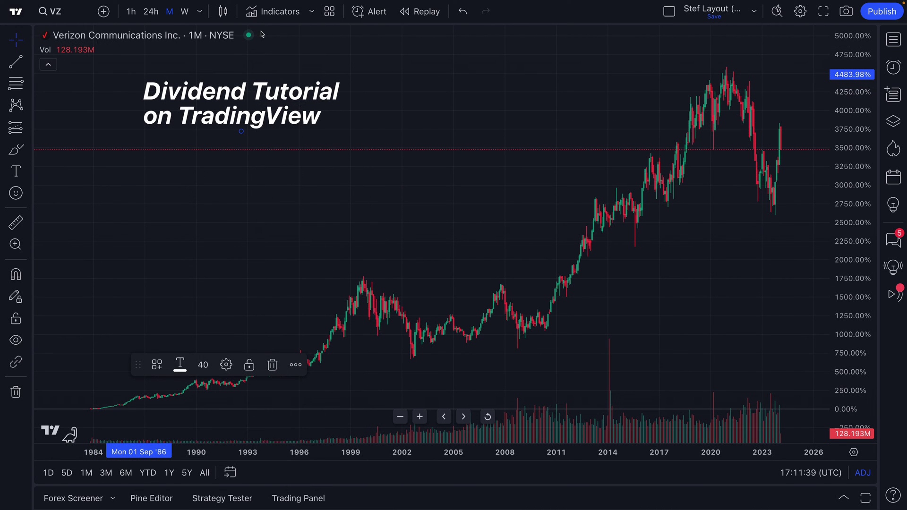
Step: Search the indicators for "dividend", look over the available financial metrics, and close the list
{"action": "left_click", "coordinate": [274, 11]}
{"action": "type", "text": "dividend"}
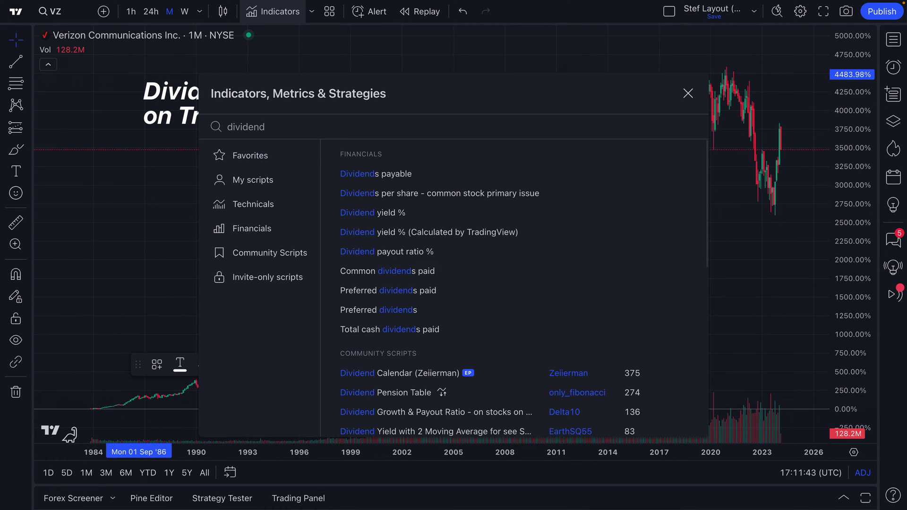
{"action": "left_click_drag", "start_coordinate": [286, 127], "coordinate": [228, 128]}
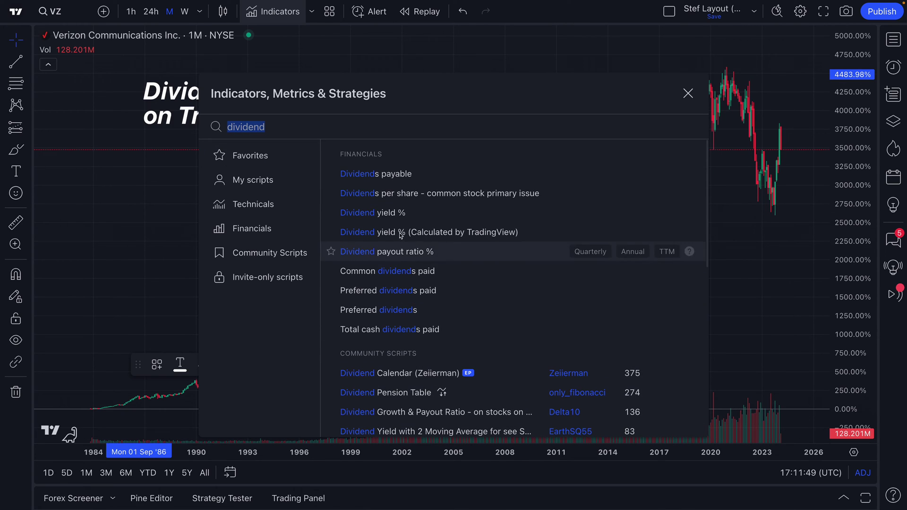
{"action": "left_click", "coordinate": [689, 93]}
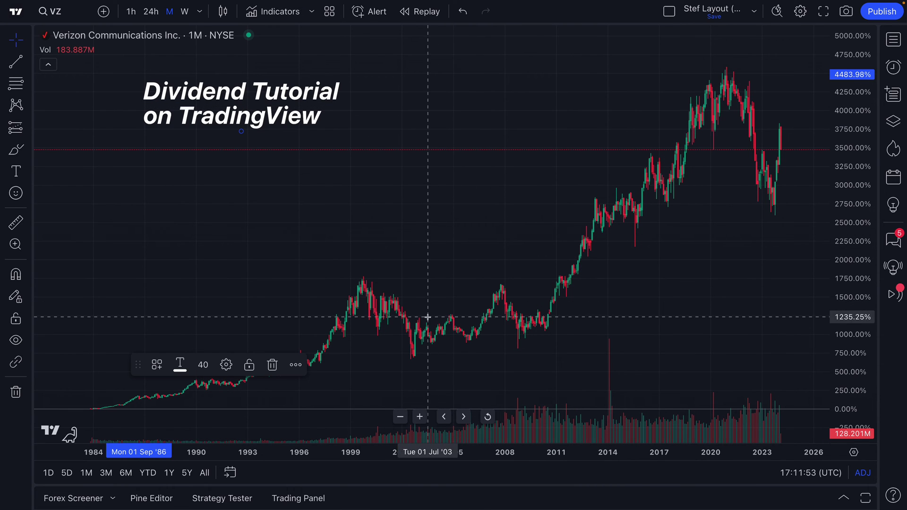
Step: Check the Dividends option in the chart's Events settings and accept the settings
{"action": "right_click", "coordinate": [348, 320]}
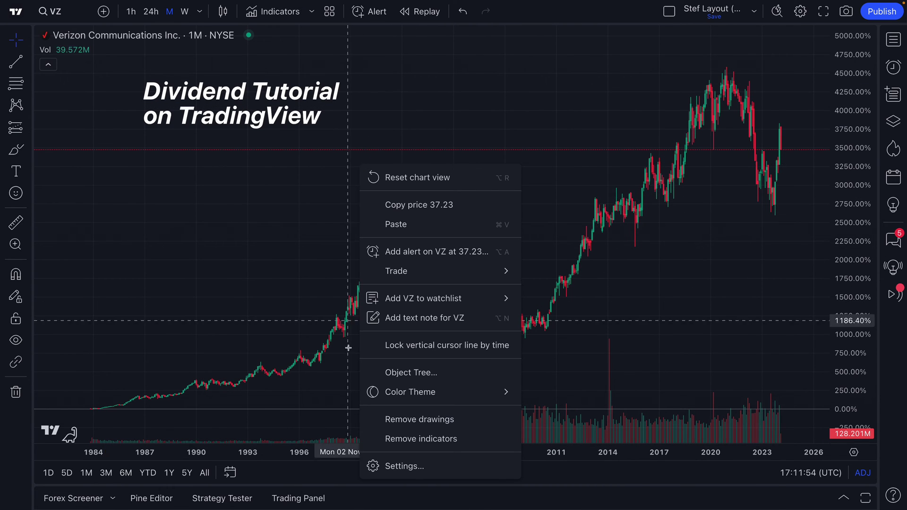
{"action": "left_click", "coordinate": [398, 467]}
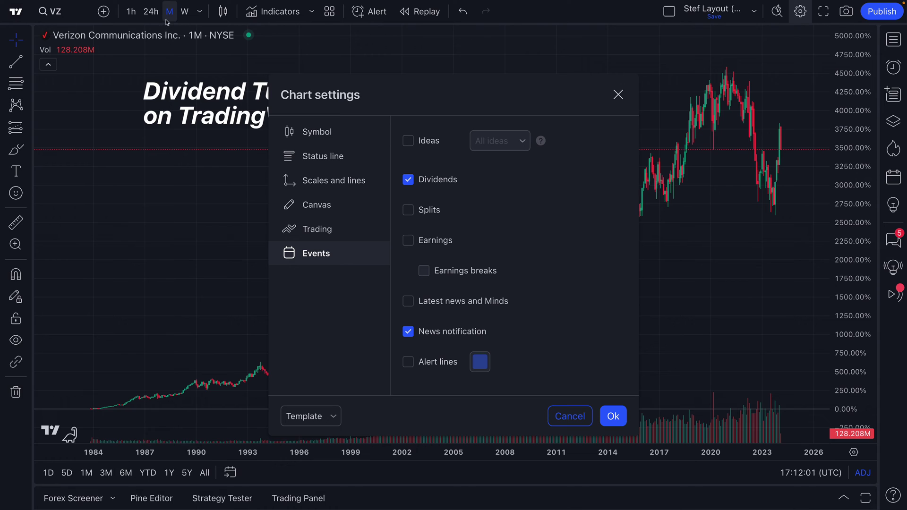
{"action": "left_click", "coordinate": [613, 416]}
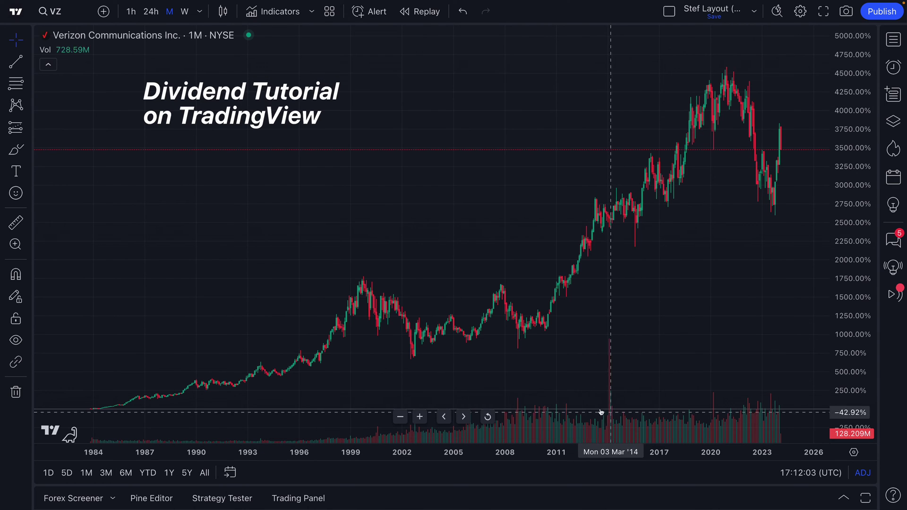
Step: Change the chart interval to 1 day and bring the dividend markers from 2019 to 2024 into view
{"action": "left_click", "coordinate": [204, 33]}
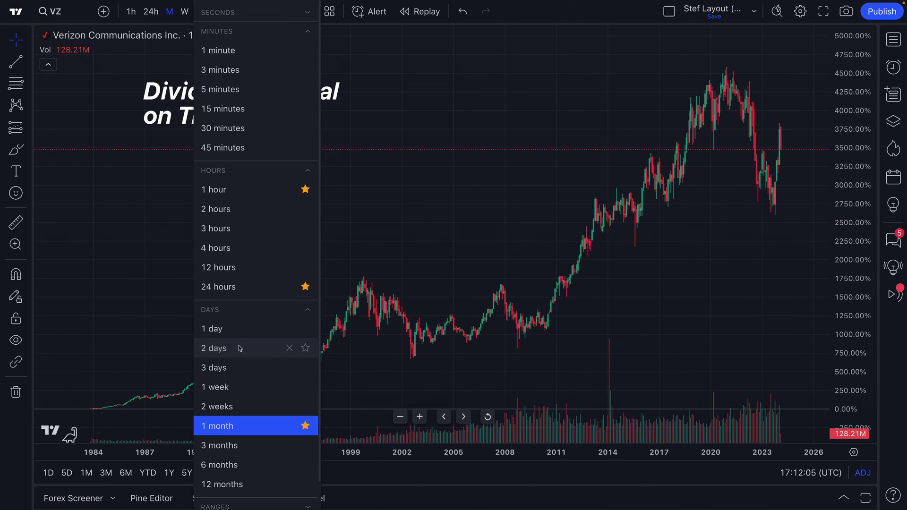
{"action": "left_click", "coordinate": [237, 326]}
{"action": "scroll", "coordinate": [581, 326], "scroll_direction": "down", "scroll_amount": 5}
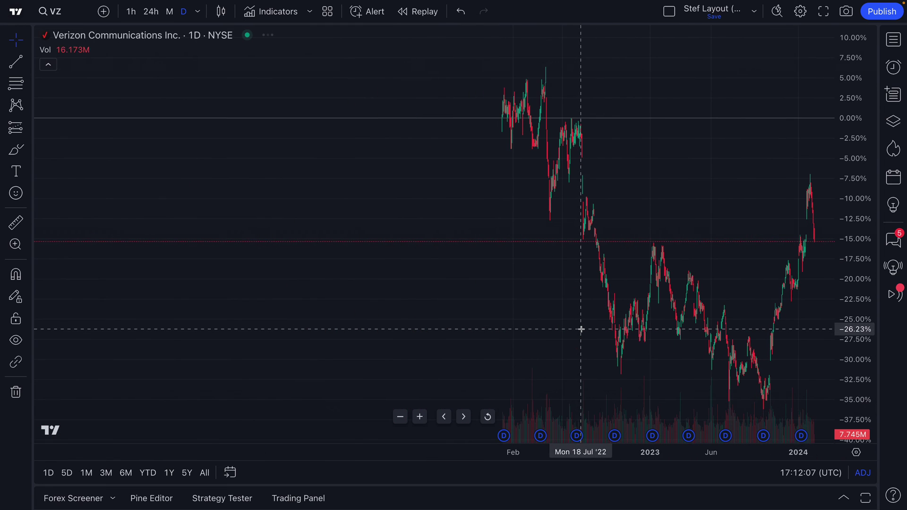
{"action": "scroll", "coordinate": [756, 442], "scroll_direction": "down", "scroll_amount": 3}
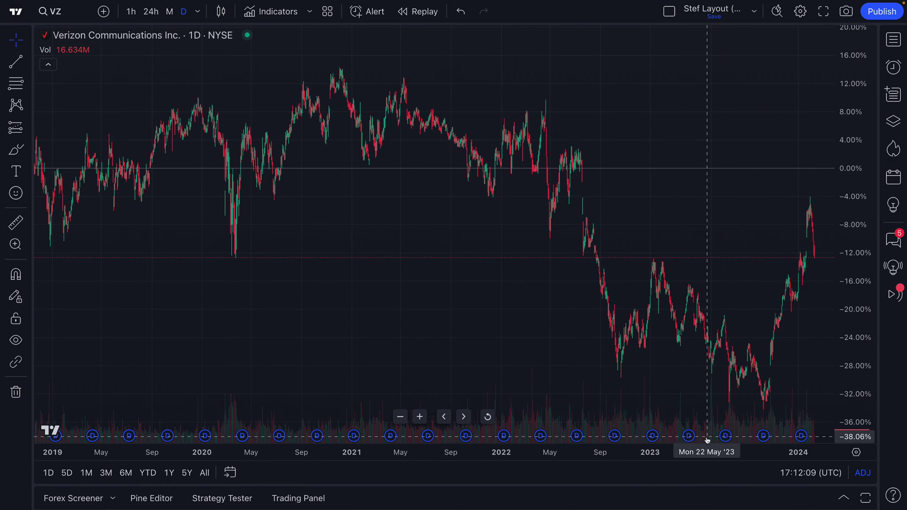
Step: Open the full VZ dividends page from the January 2023 marker and examine the yearly dividends, yield, payout ratio and payout history
{"action": "mouse_move", "coordinate": [658, 438]}
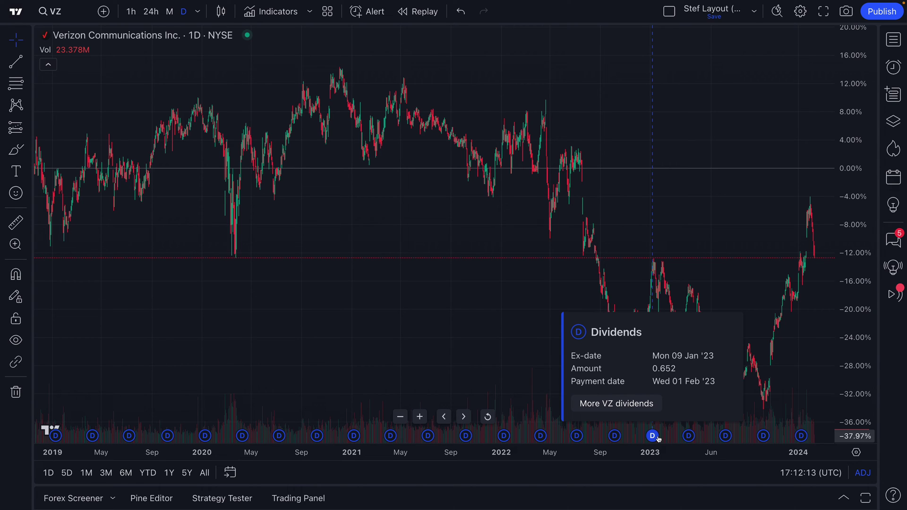
{"action": "left_click", "coordinate": [597, 411]}
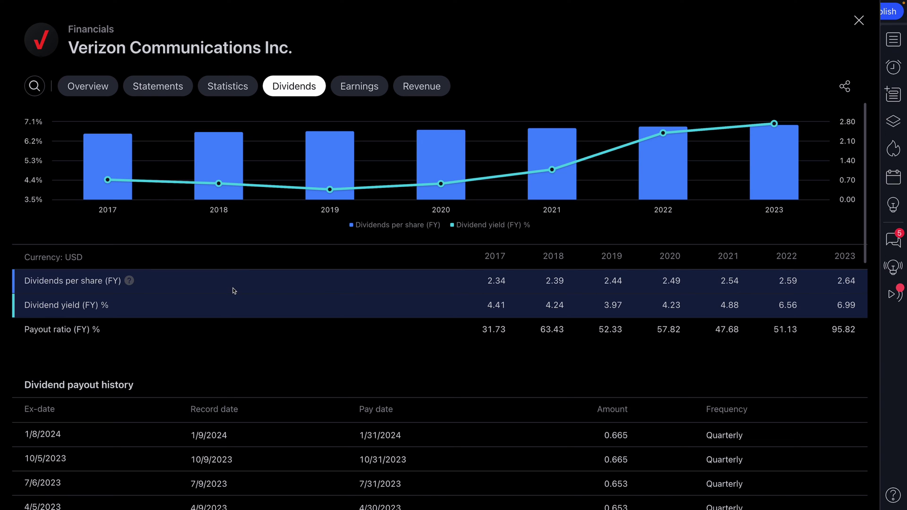
{"action": "scroll", "coordinate": [279, 324], "scroll_direction": "down", "scroll_amount": 2}
{"action": "scroll", "coordinate": [278, 324], "scroll_direction": "down", "scroll_amount": 10}
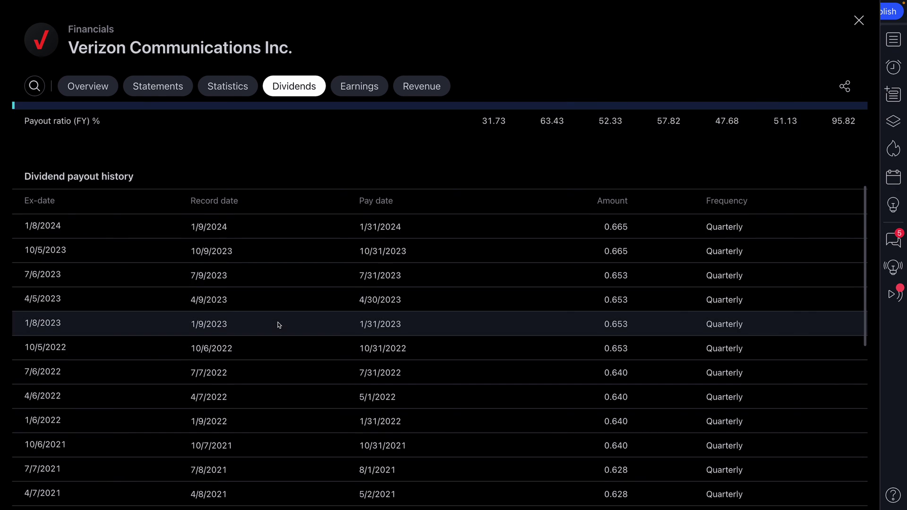
{"action": "scroll", "coordinate": [279, 325], "scroll_direction": "up", "scroll_amount": 10}
{"action": "scroll", "coordinate": [279, 325], "scroll_direction": "down", "scroll_amount": 2}
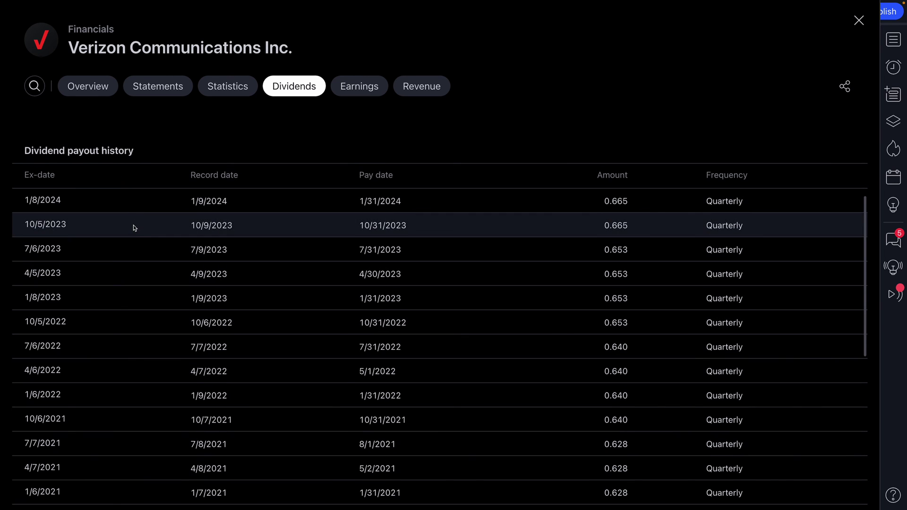
{"action": "scroll", "coordinate": [150, 301], "scroll_direction": "down", "scroll_amount": 1}
{"action": "scroll", "coordinate": [151, 302], "scroll_direction": "down", "scroll_amount": 8}
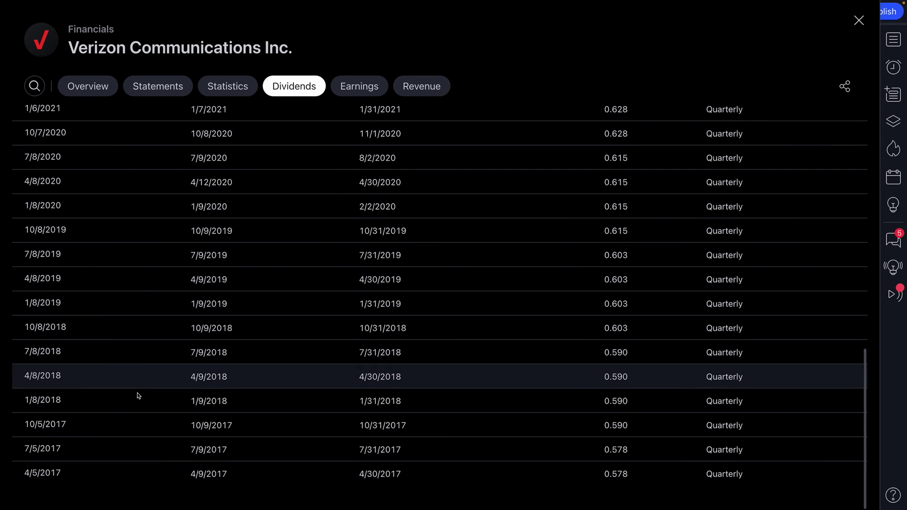
{"action": "scroll", "coordinate": [85, 413], "scroll_direction": "up", "scroll_amount": 4}
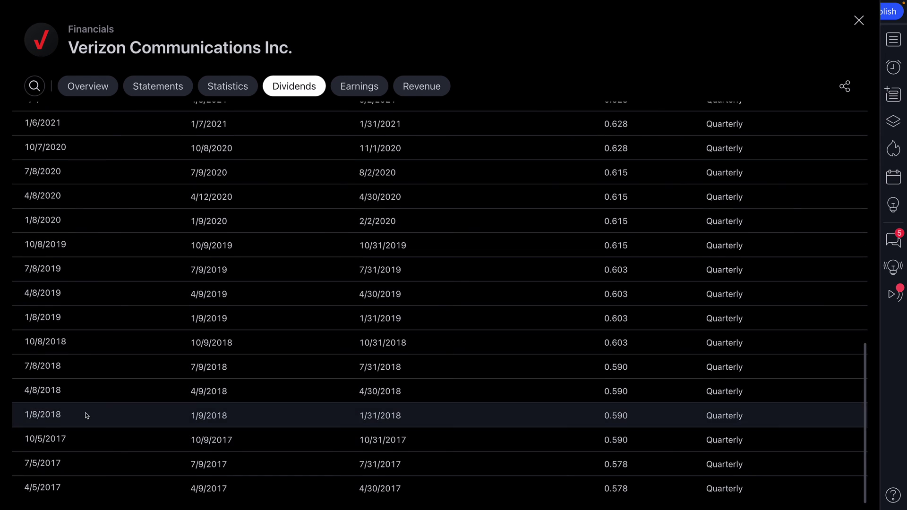
{"action": "scroll", "coordinate": [85, 415], "scroll_direction": "up", "scroll_amount": 8}
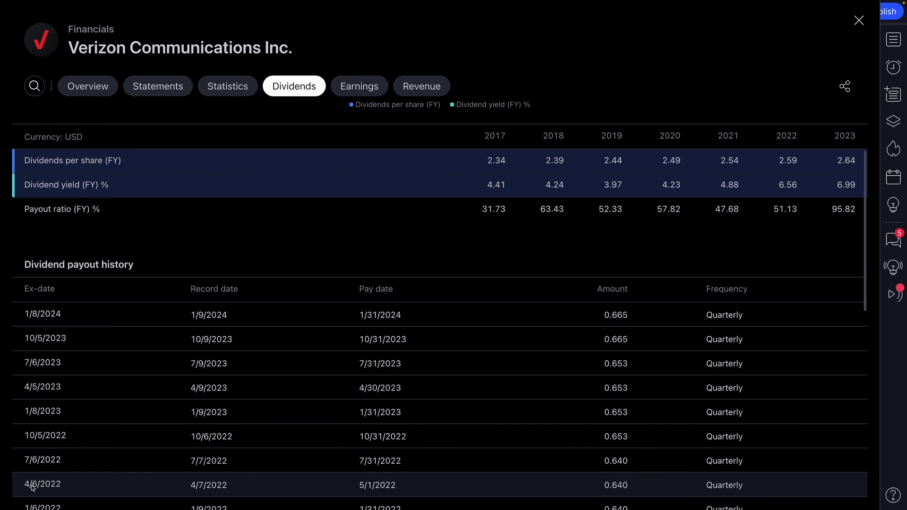
{"action": "scroll", "coordinate": [34, 488], "scroll_direction": "down", "scroll_amount": 3}
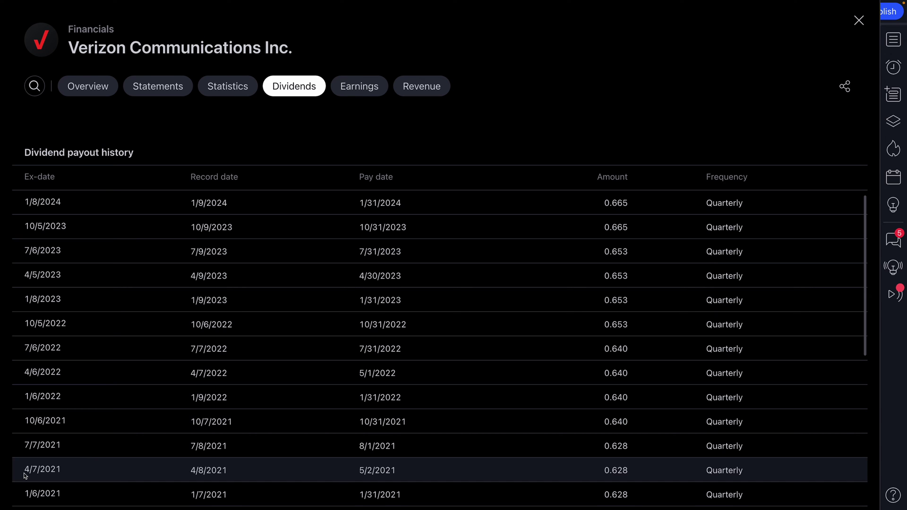
{"action": "scroll", "coordinate": [29, 471], "scroll_direction": "up", "scroll_amount": 5}
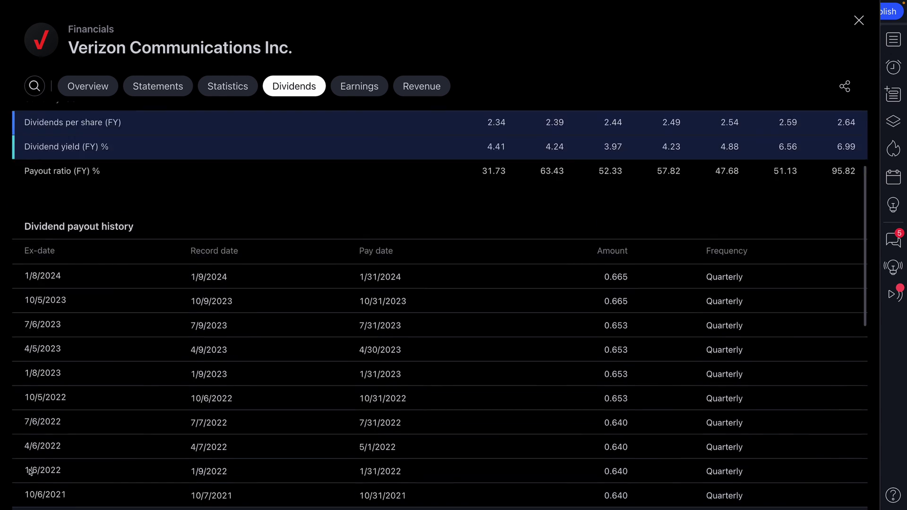
{"action": "scroll", "coordinate": [30, 388], "scroll_direction": "down", "scroll_amount": 2}
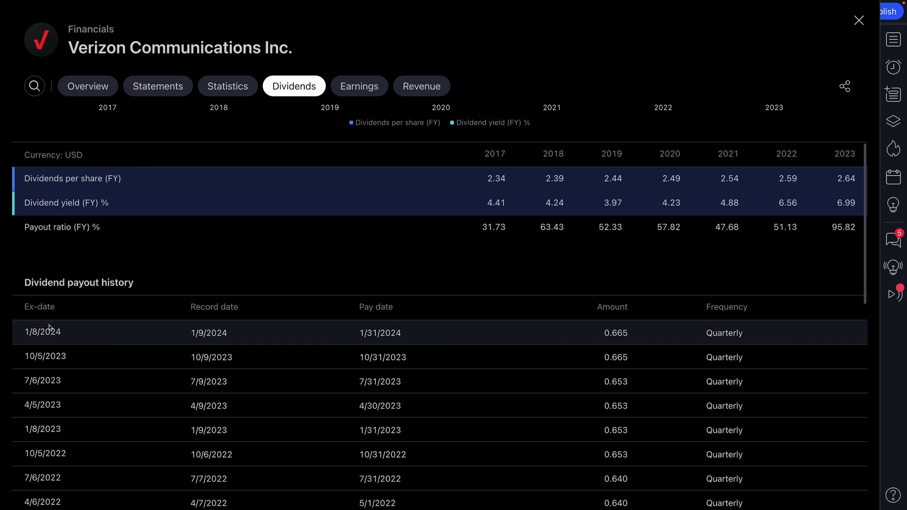
{"action": "scroll", "coordinate": [369, 302], "scroll_direction": "up", "scroll_amount": 3}
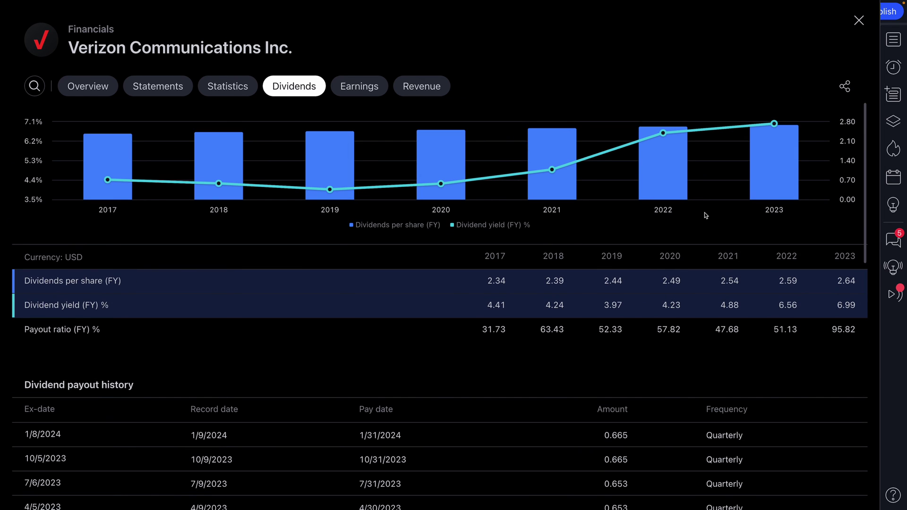
Step: Close the Verizon dividends page and leave the chart for the TradingView home page without saving changes
{"action": "left_click", "coordinate": [858, 31]}
{"action": "scroll", "coordinate": [486, 192], "scroll_direction": "up", "scroll_amount": 3}
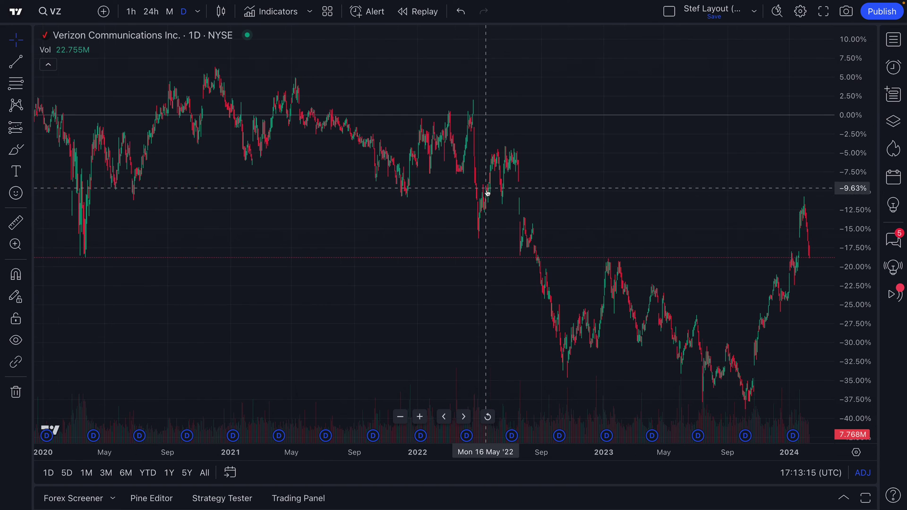
{"action": "scroll", "coordinate": [486, 193], "scroll_direction": "up", "scroll_amount": 5}
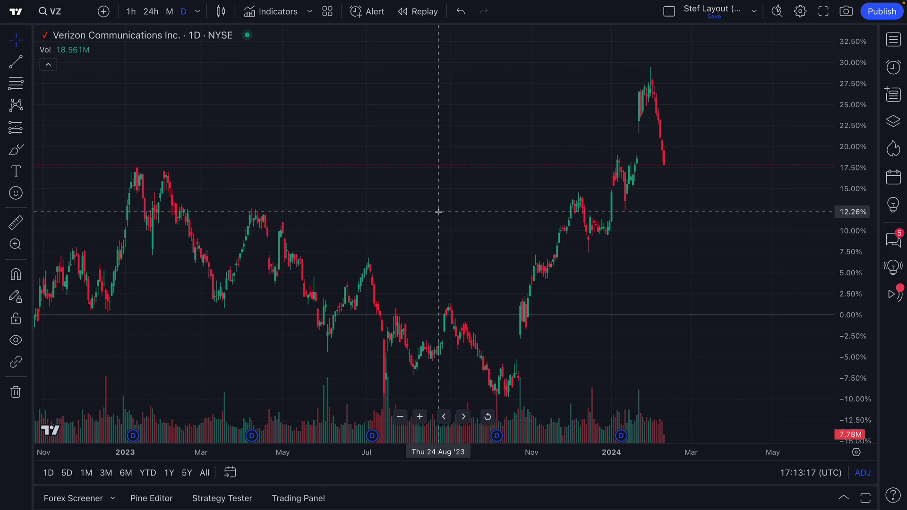
{"action": "mouse_move", "coordinate": [113, 1]}
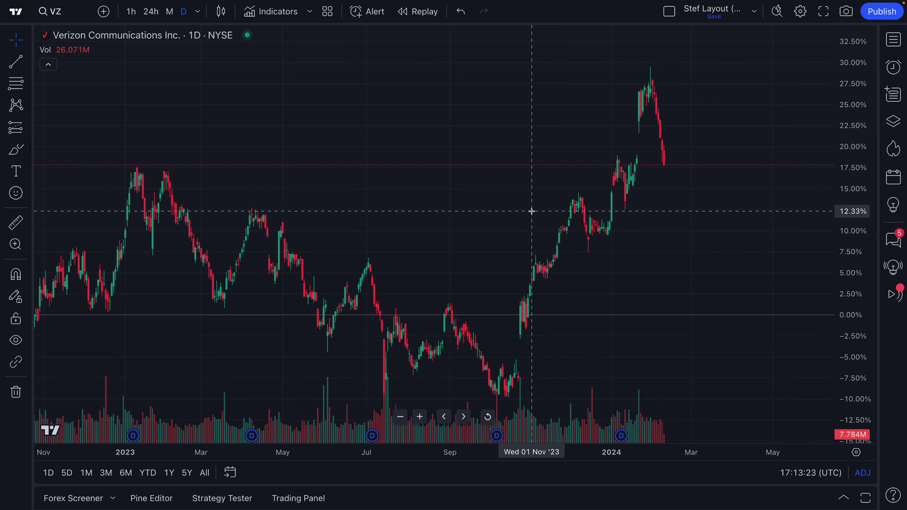
{"action": "left_click", "coordinate": [15, 12]}
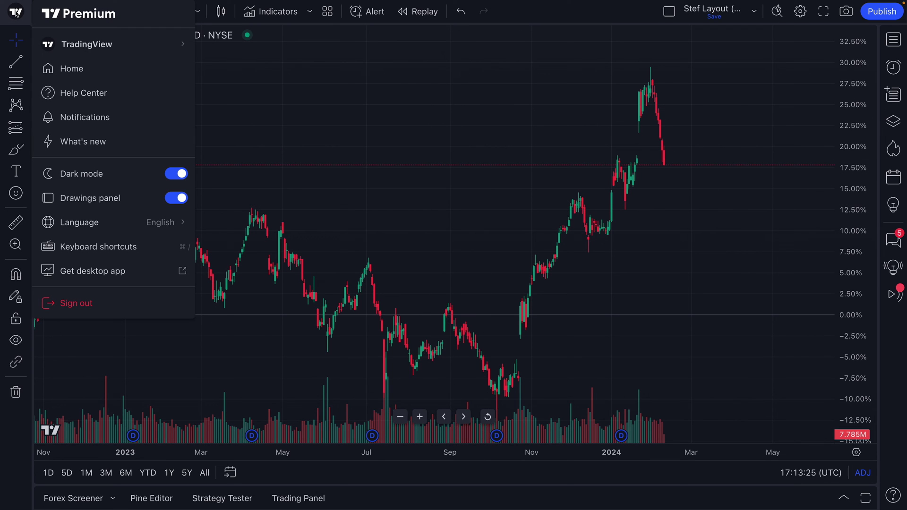
{"action": "left_click", "coordinate": [123, 78]}
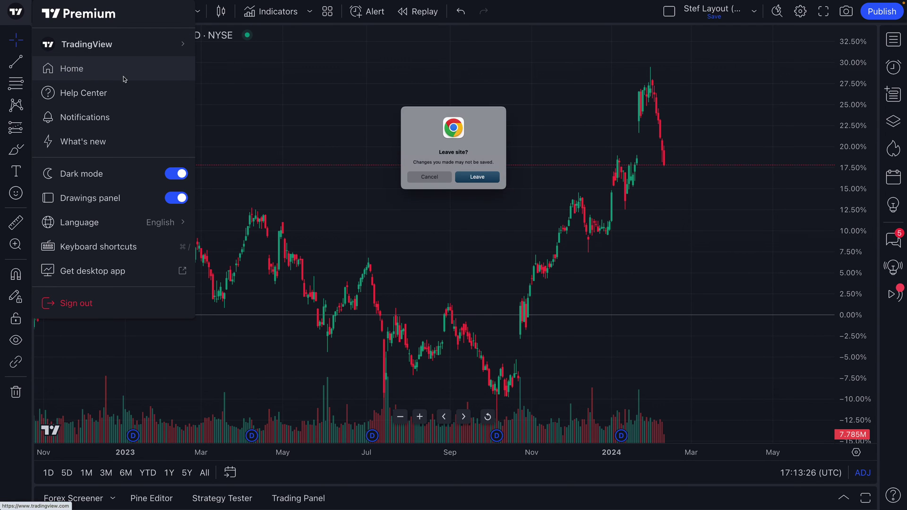
{"action": "left_click", "coordinate": [477, 177]}
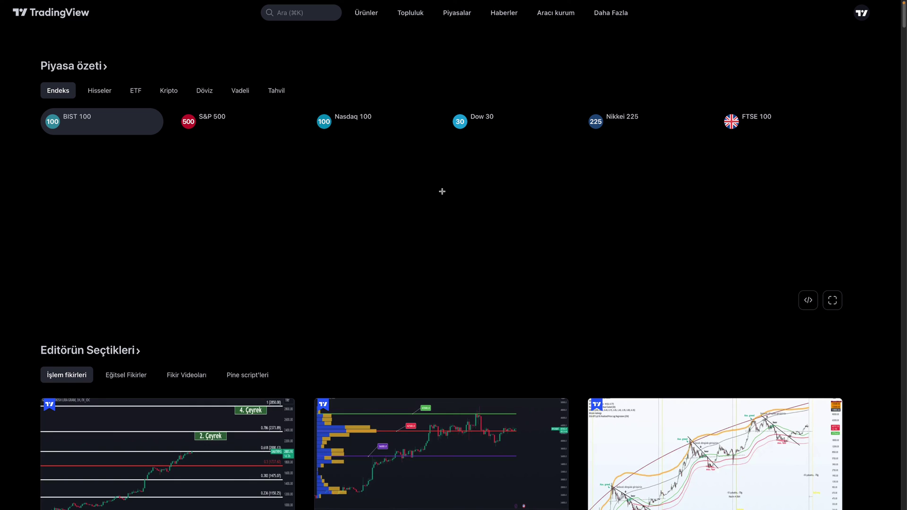
Step: Translate the Turkish home page into English and switch the site language to English
{"action": "left_click", "coordinate": [764, 25]}
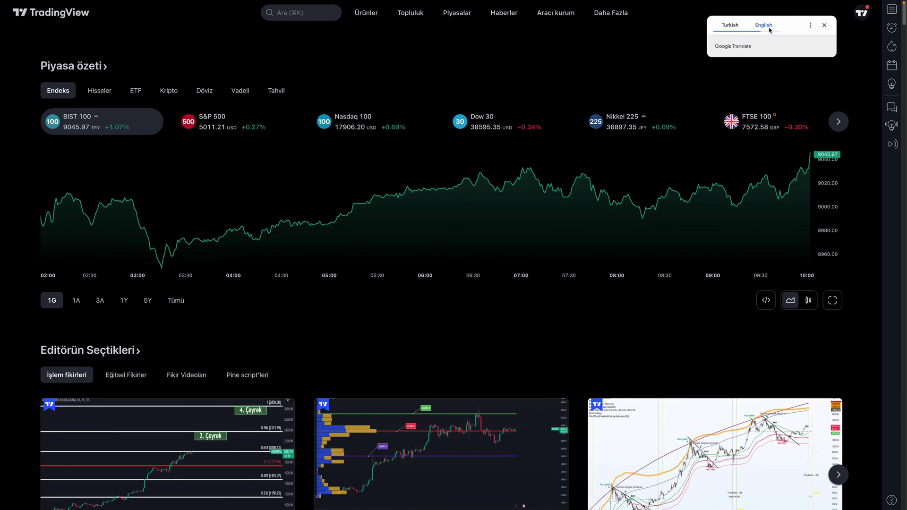
{"action": "left_click", "coordinate": [824, 26]}
{"action": "left_click", "coordinate": [776, 206]}
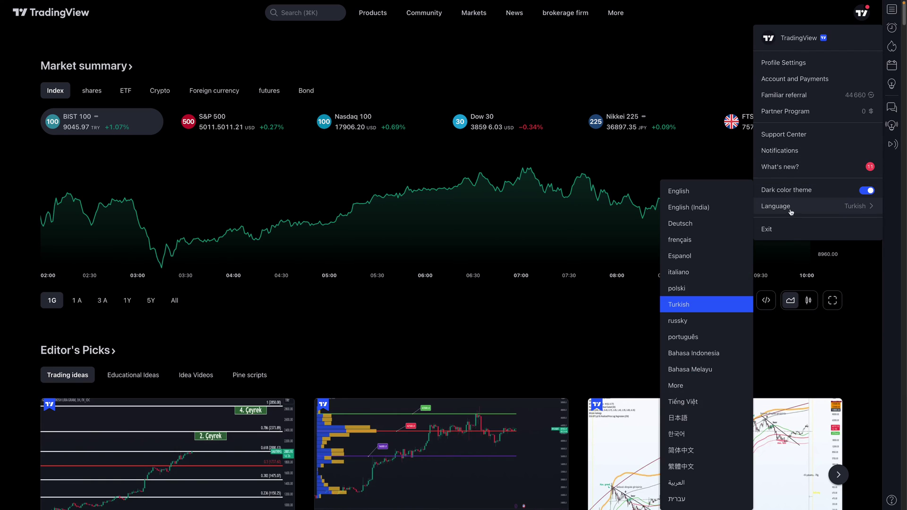
{"action": "left_click", "coordinate": [671, 301]}
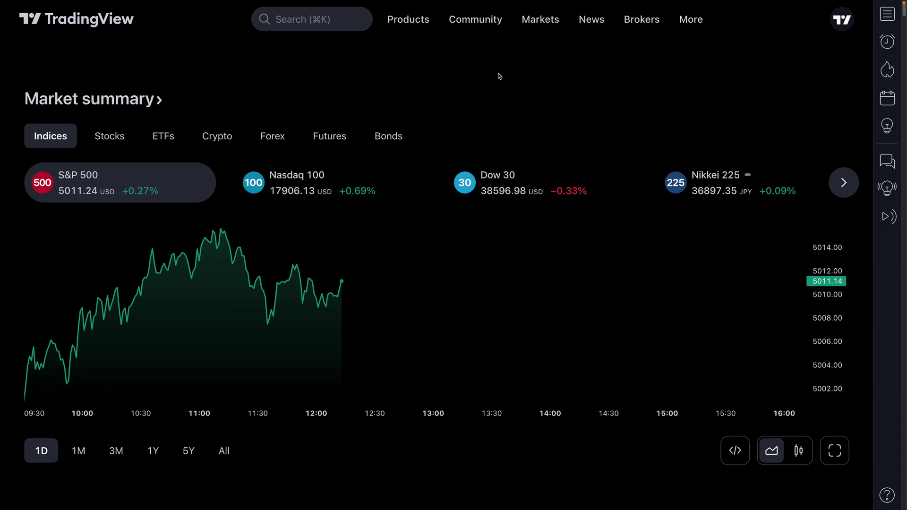
Step: Open the High-dividend list of US stocks from the stock markets section
{"action": "mouse_move", "coordinate": [530, 28]}
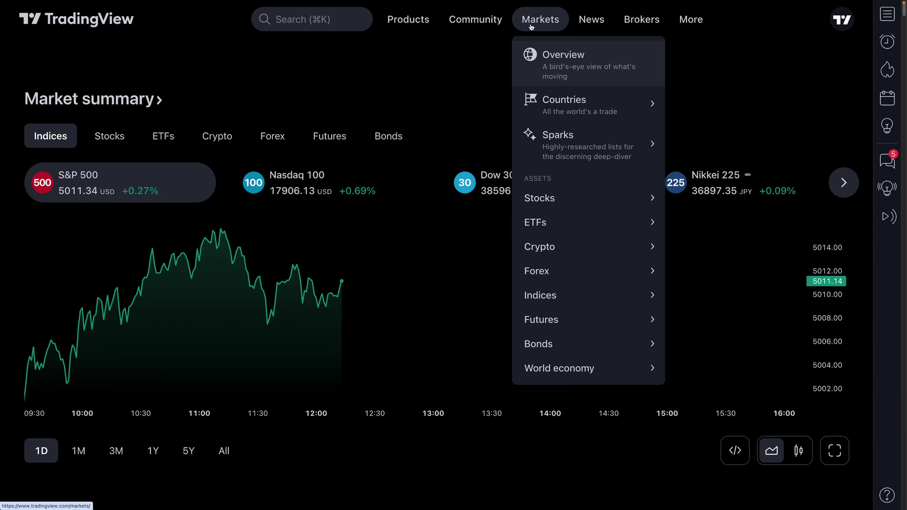
{"action": "mouse_move", "coordinate": [556, 166]}
{"action": "mouse_move", "coordinate": [554, 201]}
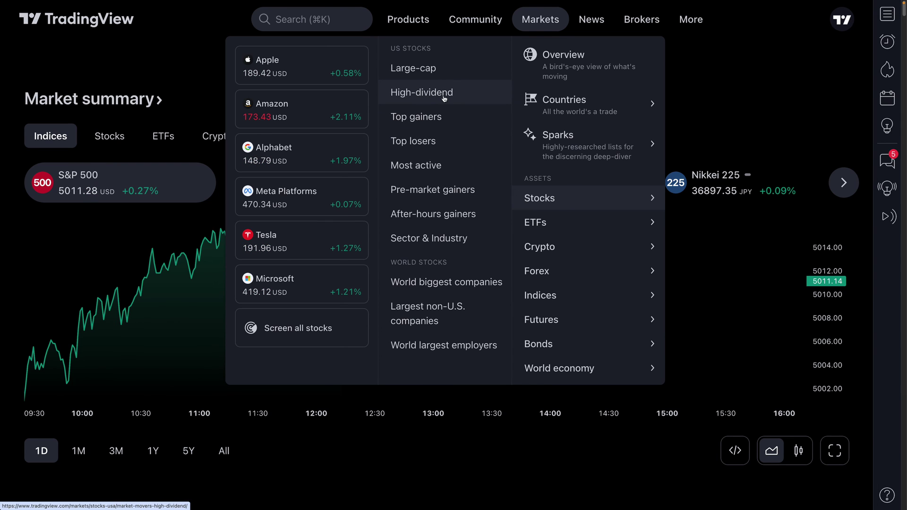
{"action": "left_click", "coordinate": [428, 99]}
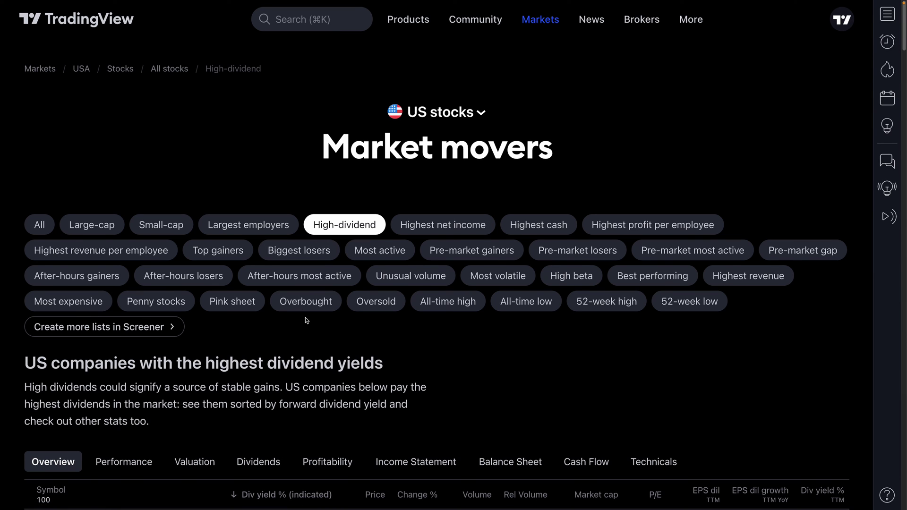
Step: Look through the overview of US companies with the highest dividend yields and highlight the Cohen & Company (COHN) row
{"action": "scroll", "coordinate": [307, 319], "scroll_direction": "down", "scroll_amount": 4}
{"action": "scroll", "coordinate": [308, 319], "scroll_direction": "down", "scroll_amount": 2}
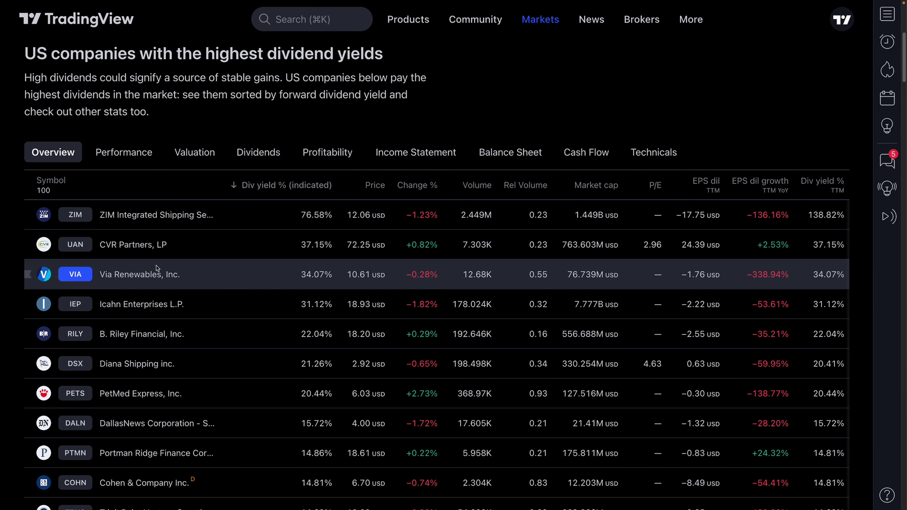
{"action": "scroll", "coordinate": [156, 266], "scroll_direction": "down", "scroll_amount": 10}
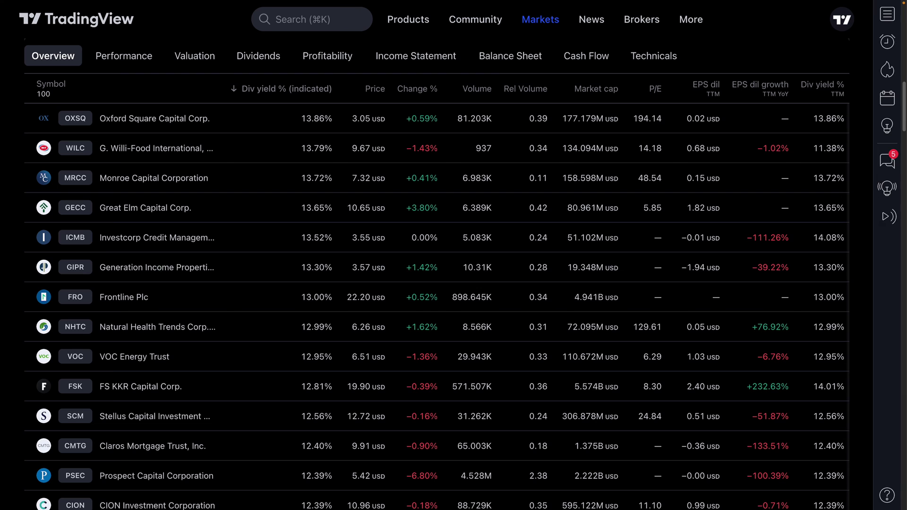
{"action": "scroll", "coordinate": [139, 269], "scroll_direction": "up", "scroll_amount": 5}
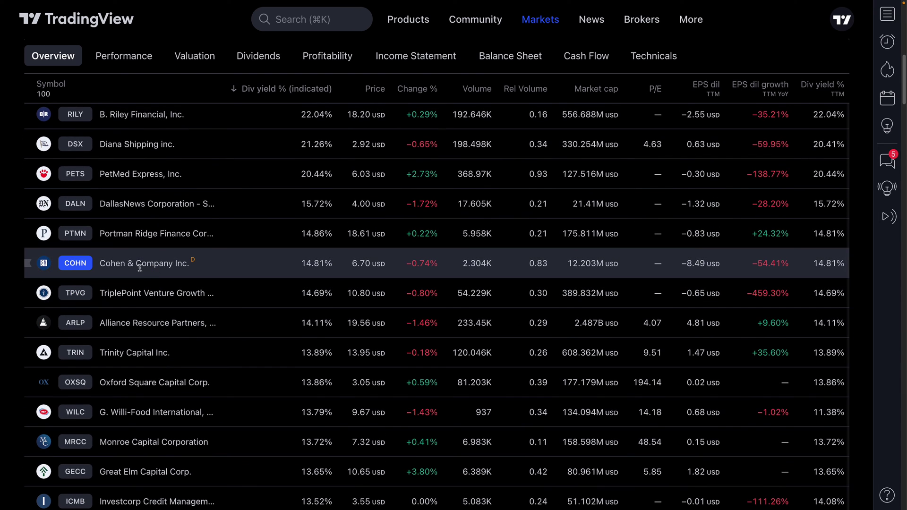
{"action": "left_click", "coordinate": [307, 266]}
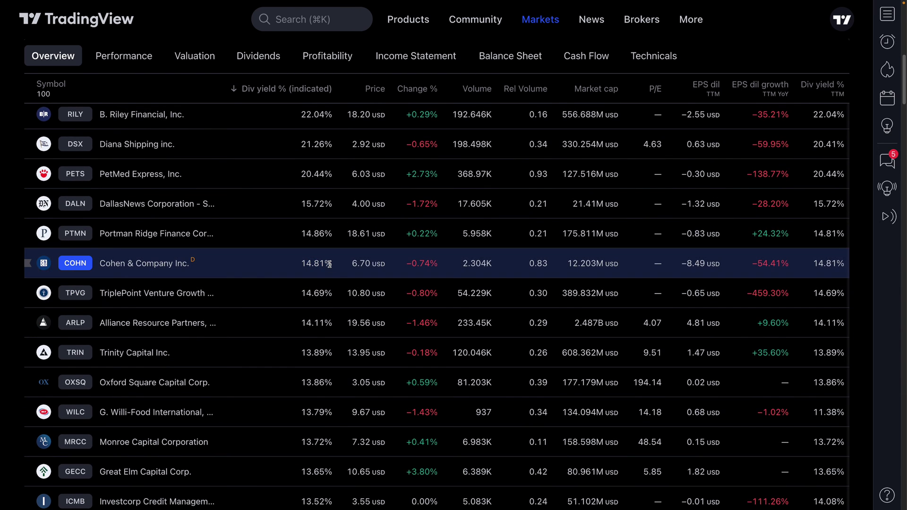
{"action": "scroll", "coordinate": [310, 267], "scroll_direction": "up", "scroll_amount": 1}
{"action": "scroll", "coordinate": [309, 267], "scroll_direction": "up", "scroll_amount": 4}
Step: Examine the Performance, Valuation and Dividends data of the high-dividend companies and return to the list's category filters
{"action": "left_click", "coordinate": [120, 145]}
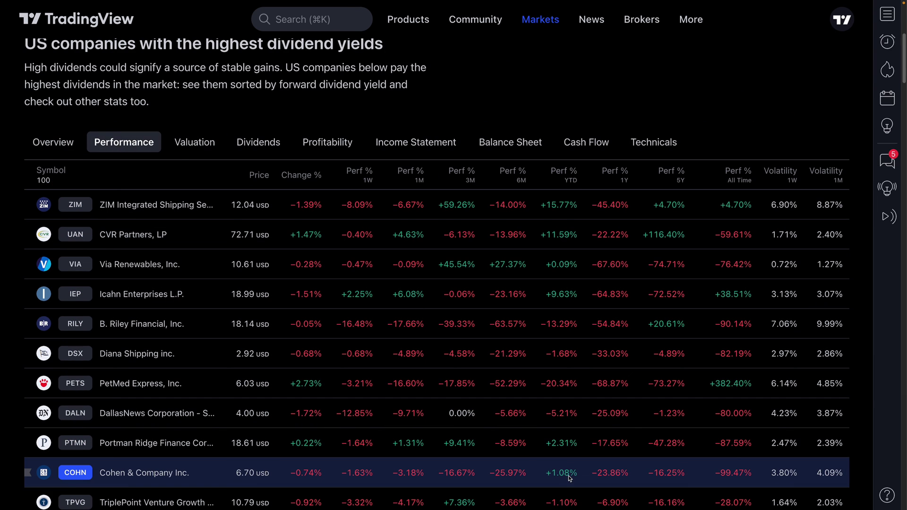
{"action": "left_click", "coordinate": [208, 151]}
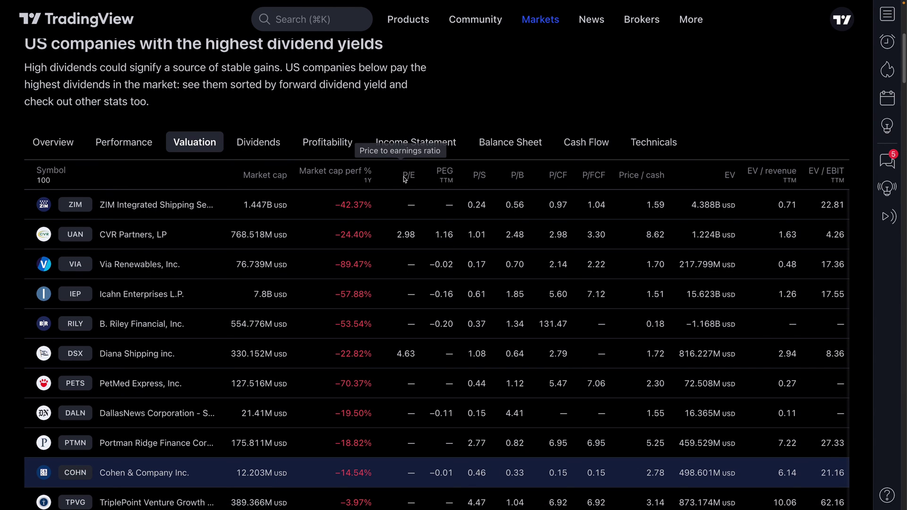
{"action": "left_click", "coordinate": [265, 149]}
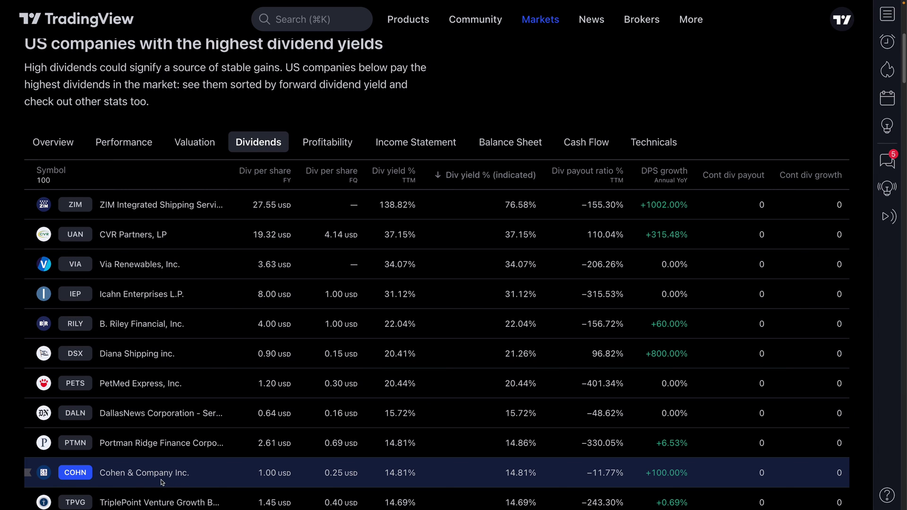
{"action": "scroll", "coordinate": [577, 469], "scroll_direction": "up", "scroll_amount": 7}
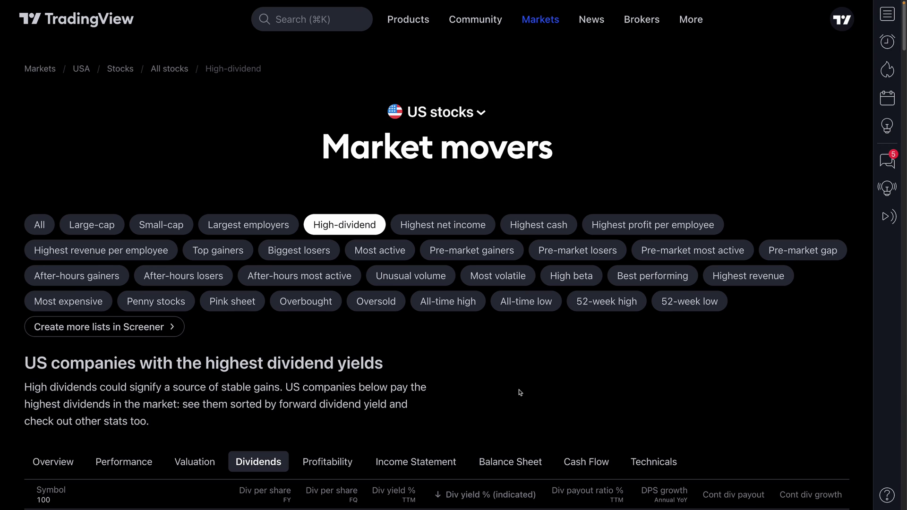
Step: Open the stock screener from the high-dividend list and reopen it as Stock 2.0 from the home page
{"action": "left_click", "coordinate": [137, 327]}
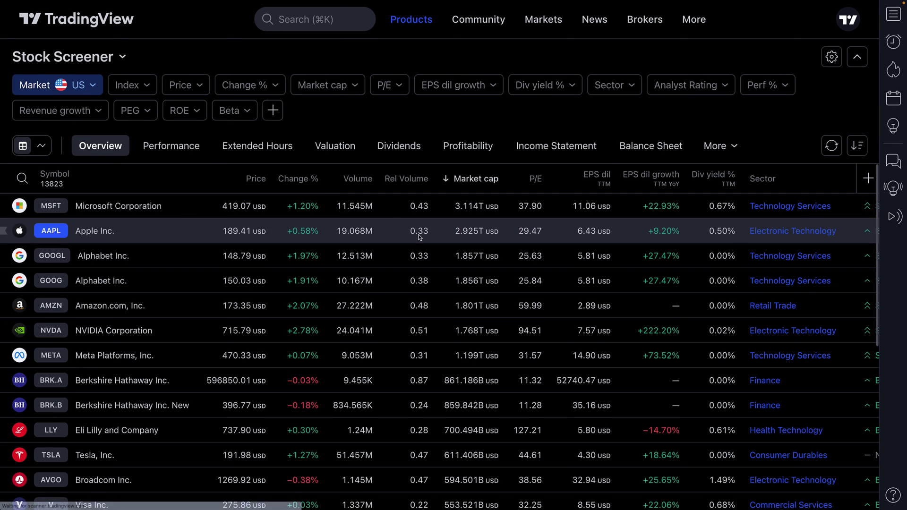
{"action": "left_click", "coordinate": [119, 29]}
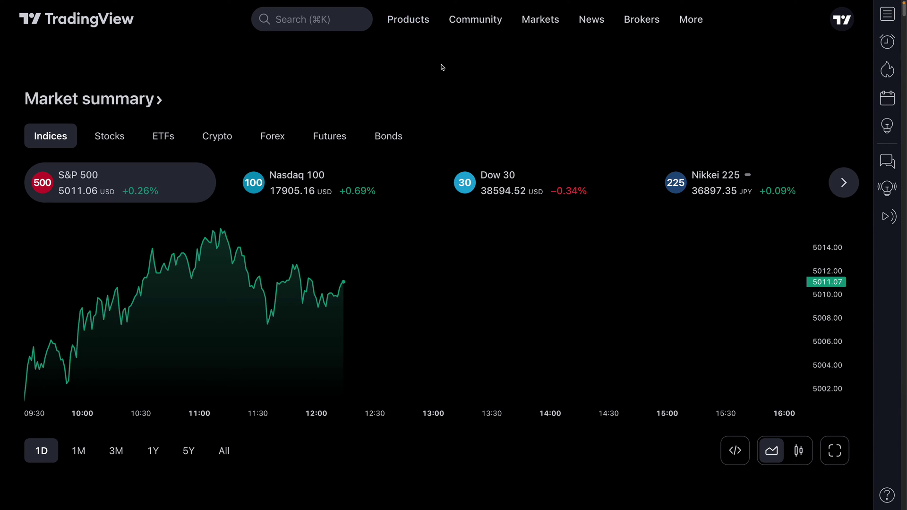
{"action": "mouse_move", "coordinate": [421, 30]}
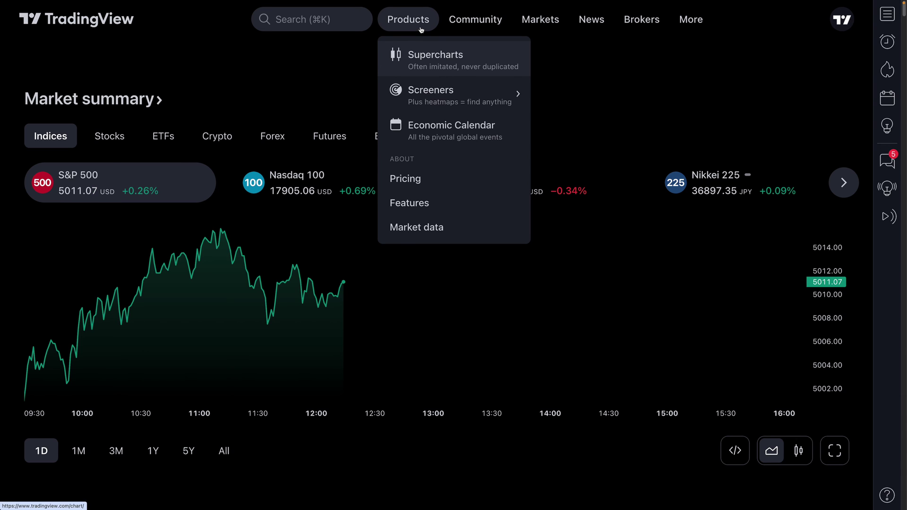
{"action": "mouse_move", "coordinate": [432, 108]}
{"action": "mouse_move", "coordinate": [429, 89]}
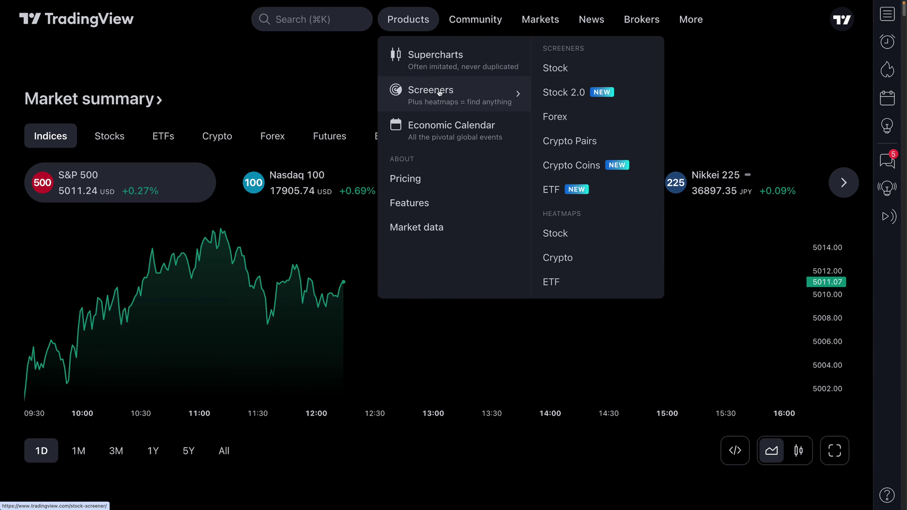
{"action": "left_click", "coordinate": [563, 96]}
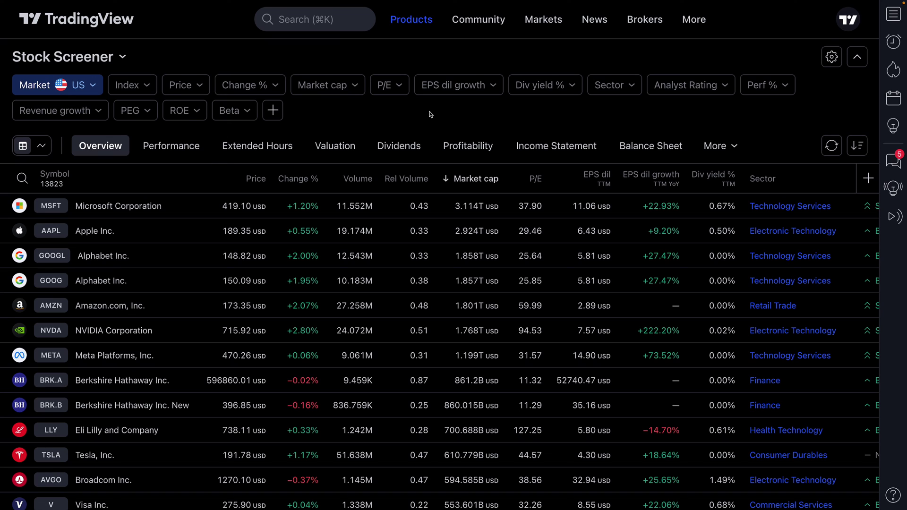
{"action": "left_click", "coordinate": [548, 85]}
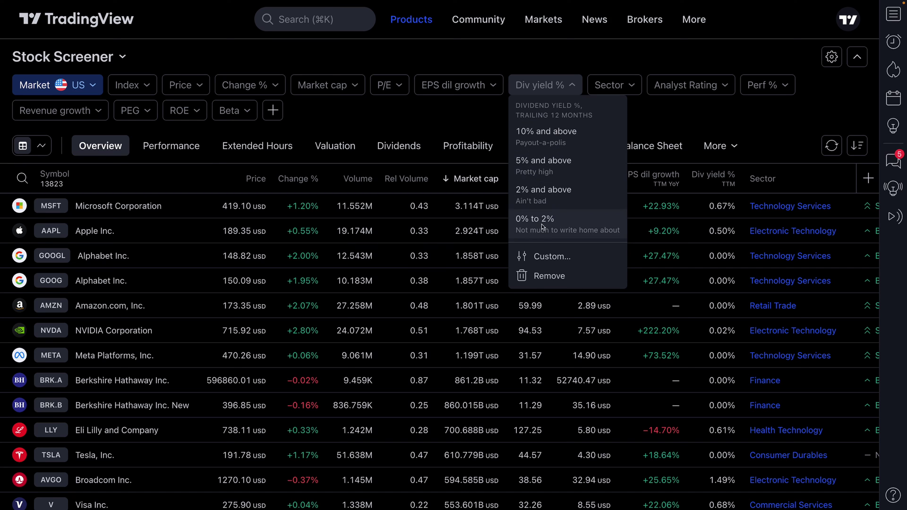
{"action": "left_click", "coordinate": [551, 256]}
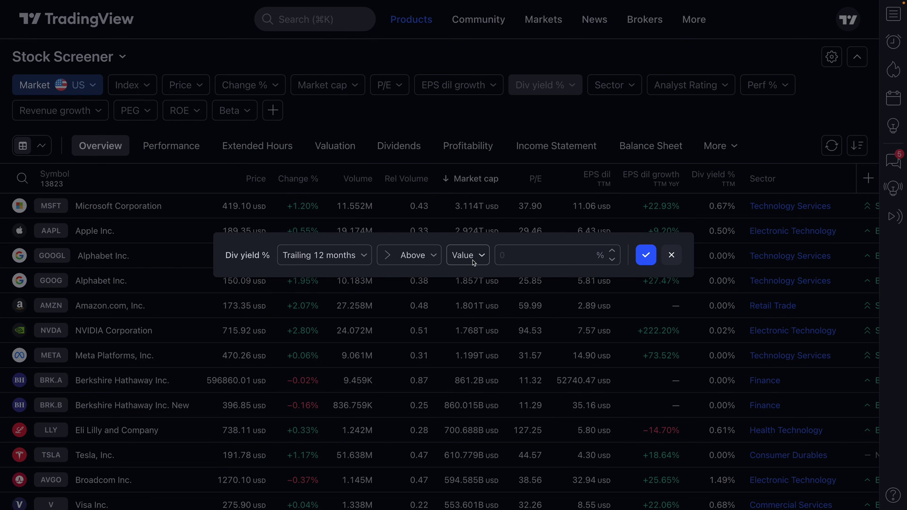
{"action": "left_click", "coordinate": [673, 257]}
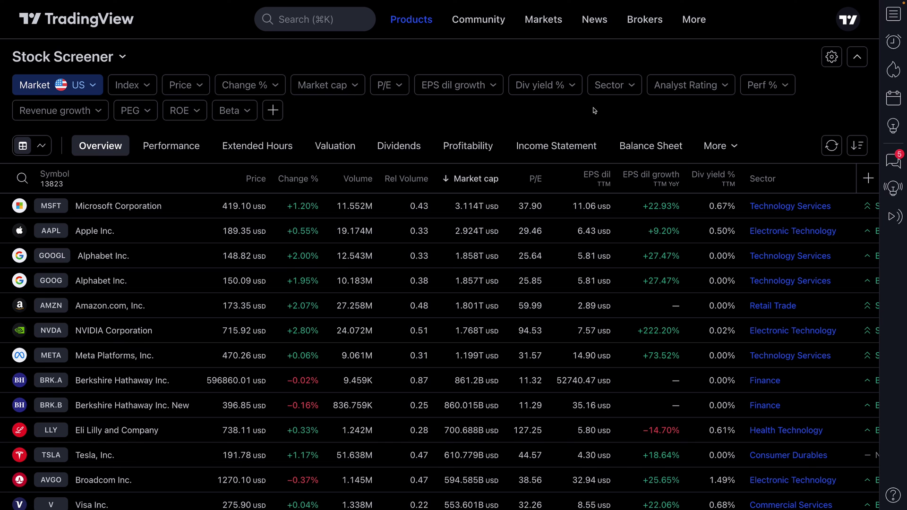
Step: Filter the US stocks to a dividend yield of 5% and above, market cap of 2B and above, and P/E of 15 to 25
{"action": "left_click", "coordinate": [561, 86]}
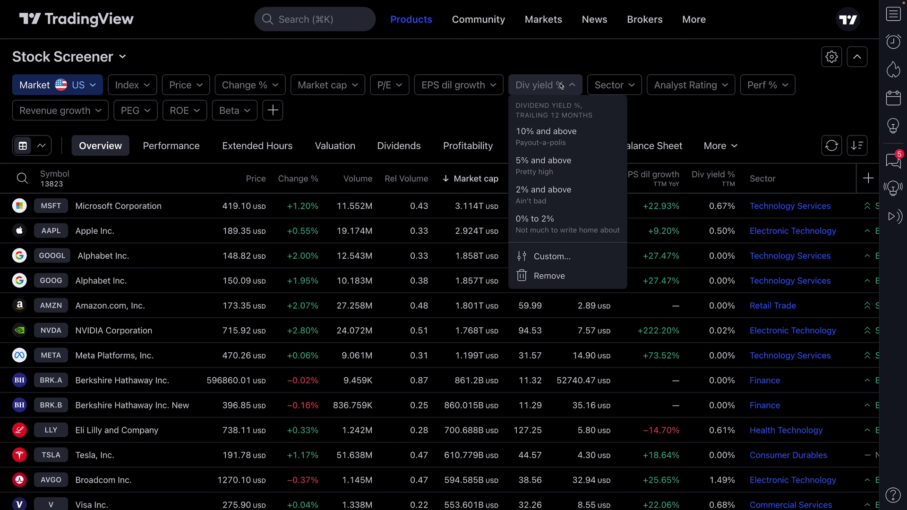
{"action": "left_click", "coordinate": [537, 162]}
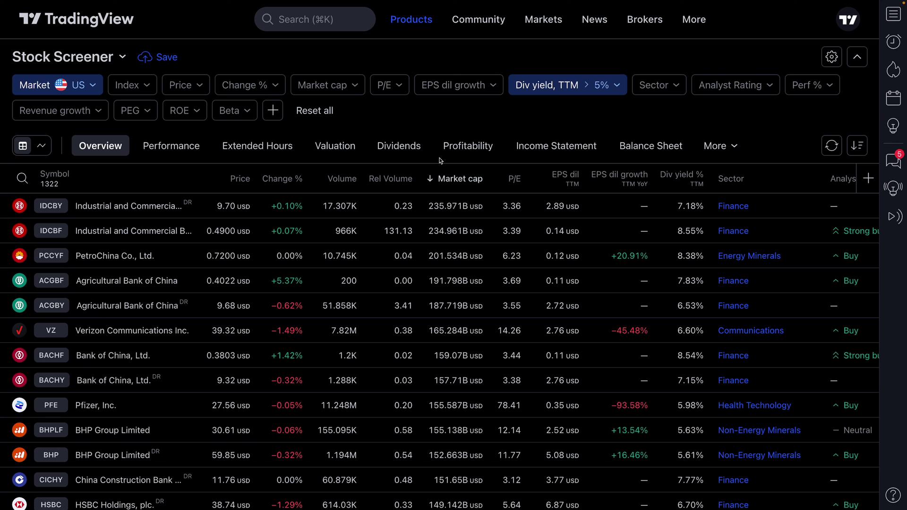
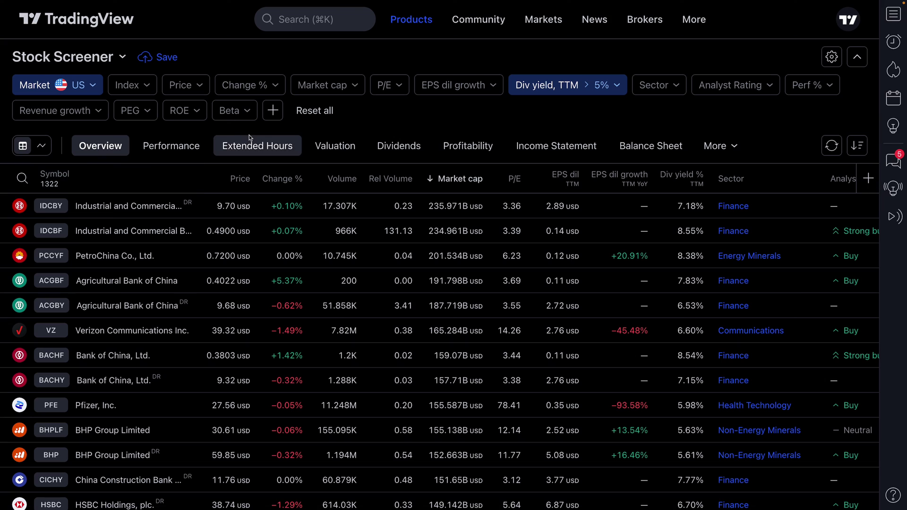
{"action": "left_click", "coordinate": [325, 85]}
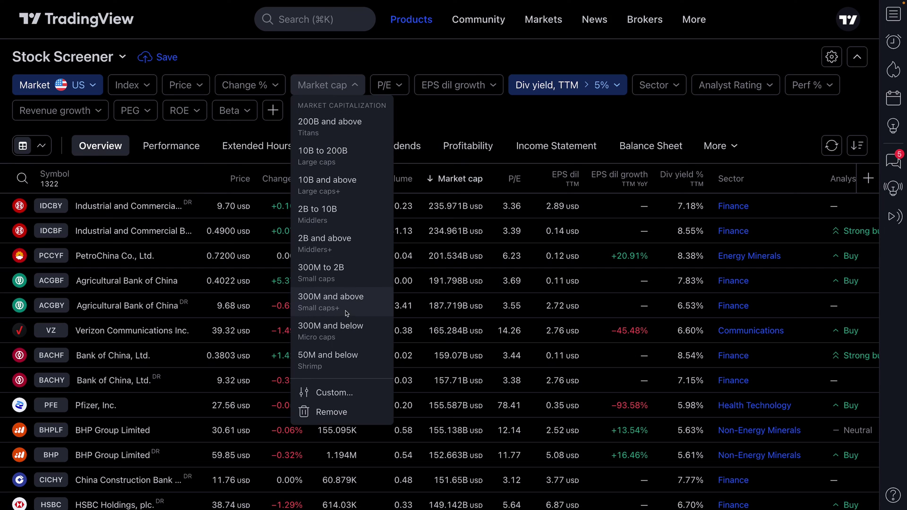
{"action": "left_click", "coordinate": [324, 239]}
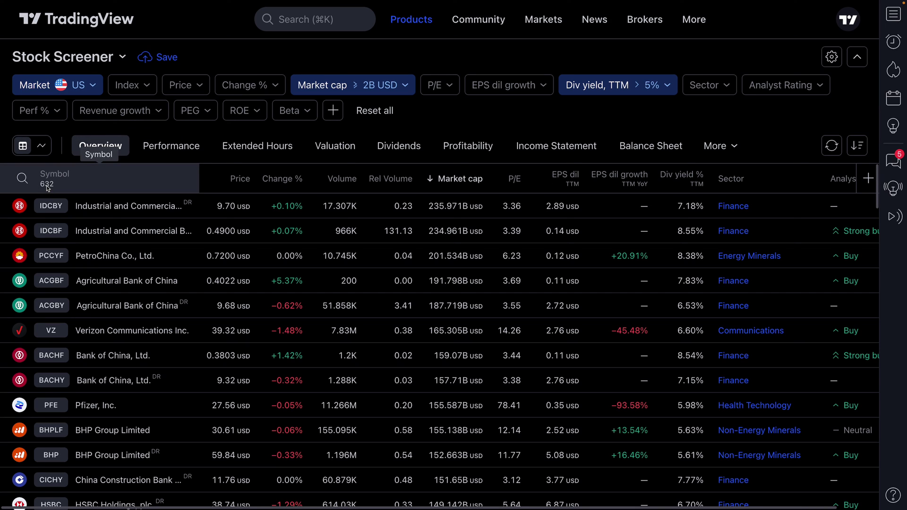
{"action": "left_click", "coordinate": [435, 87]}
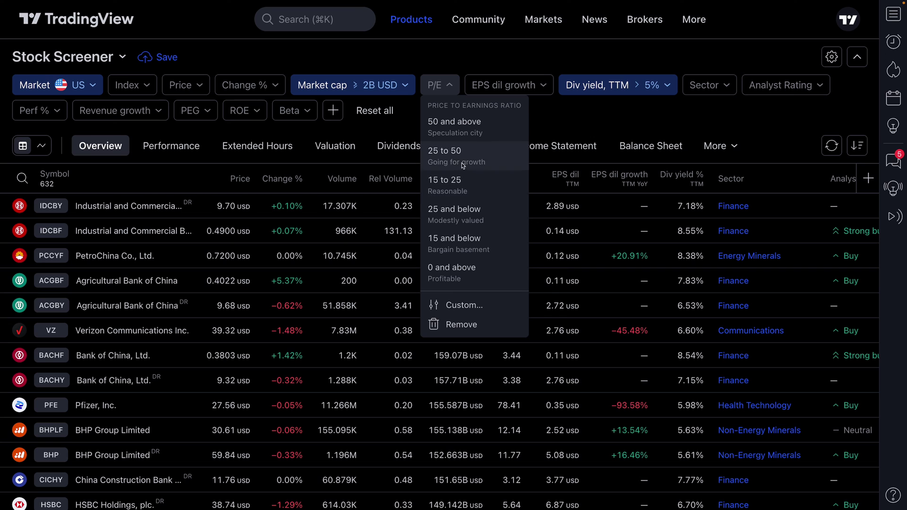
{"action": "left_click", "coordinate": [461, 189]}
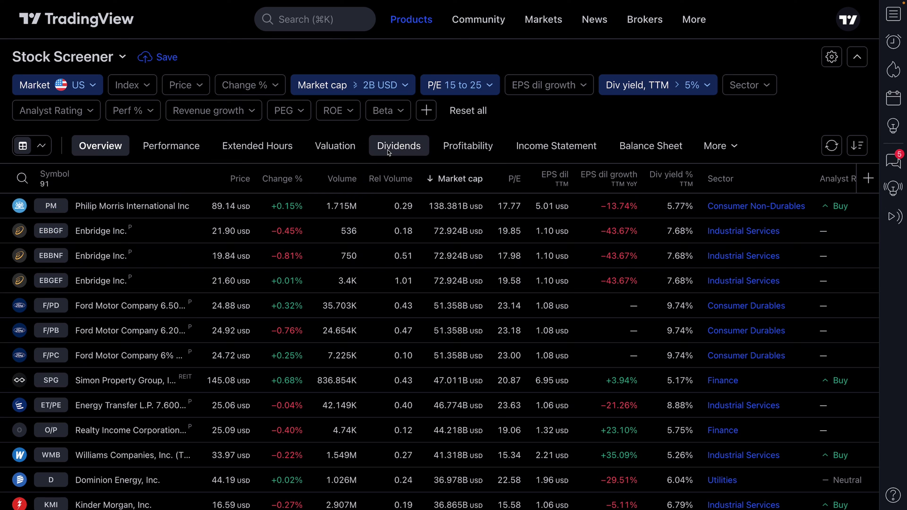
{"action": "mouse_move", "coordinate": [537, 26]}
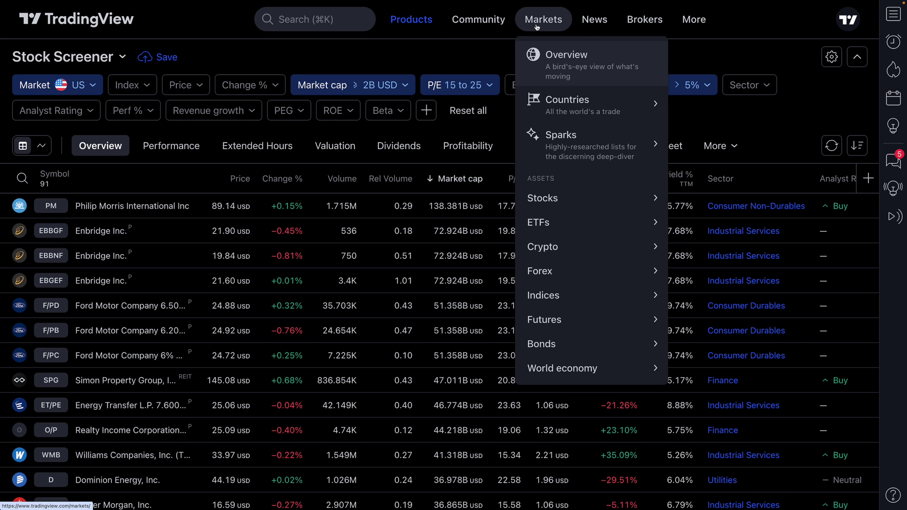
{"action": "mouse_move", "coordinate": [567, 198]}
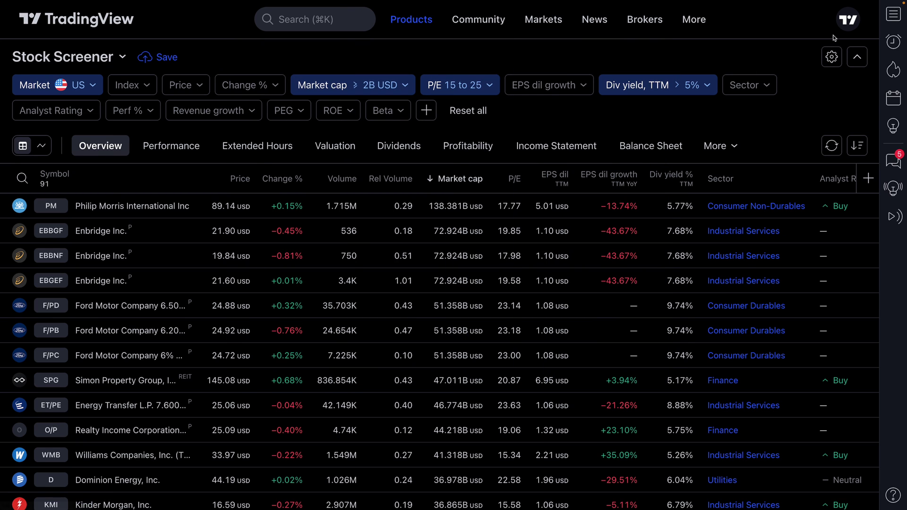
Step: Search the Help Center for "dividend" and open the Dividend Yield article on built-in indicators
{"action": "left_click", "coordinate": [845, 29]}
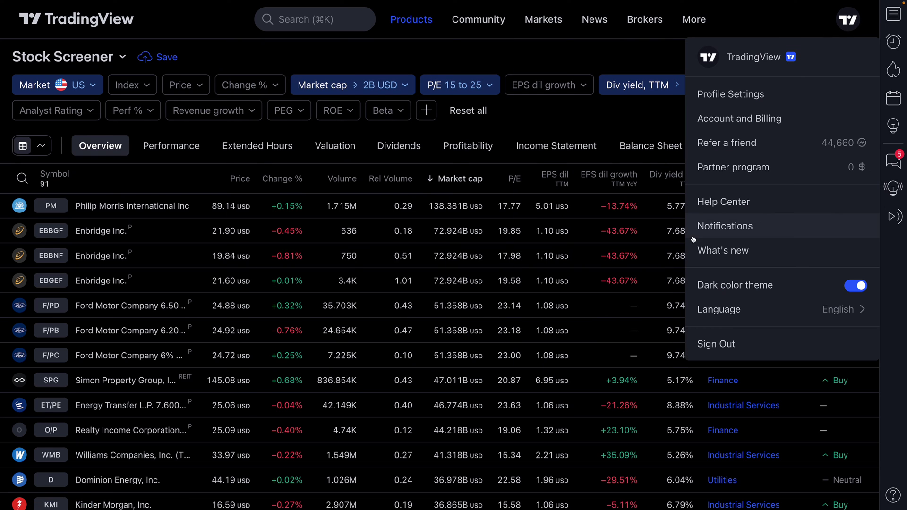
{"action": "left_click", "coordinate": [702, 203]}
{"action": "left_click", "coordinate": [538, 97]}
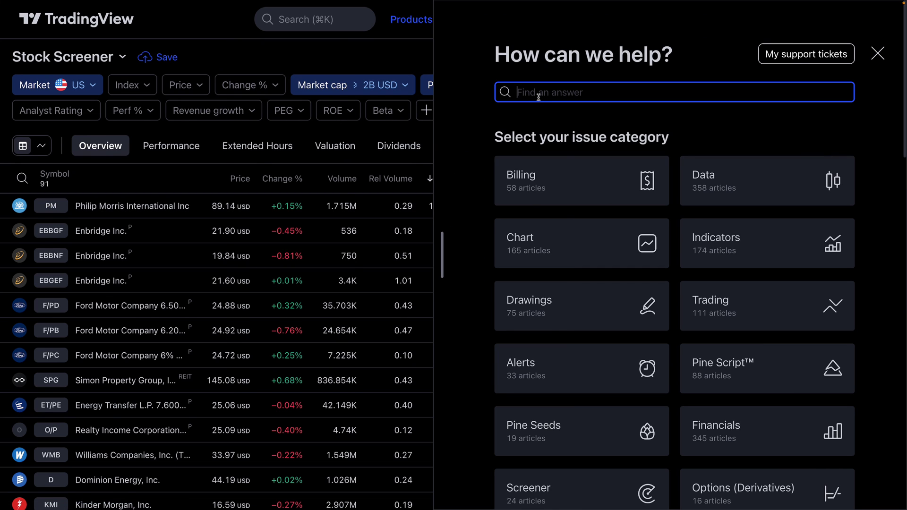
{"action": "type", "text": "dividend"}
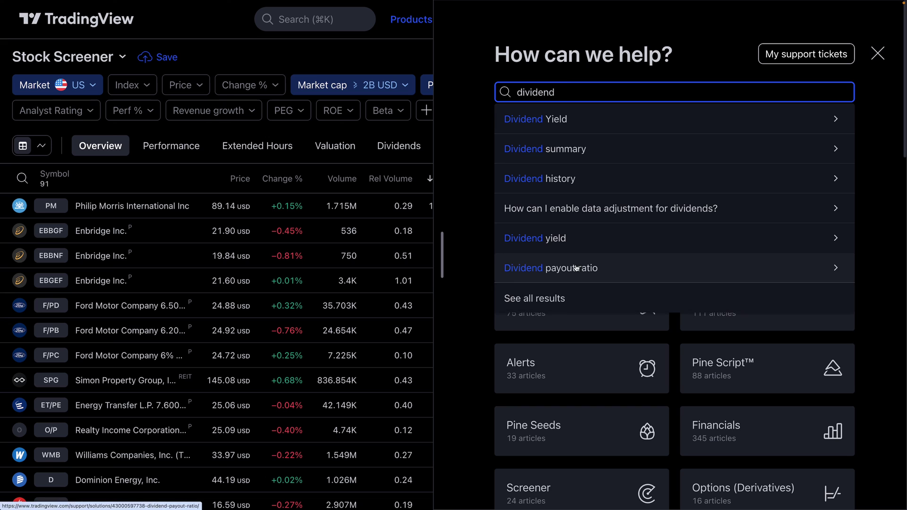
{"action": "left_click", "coordinate": [543, 129]}
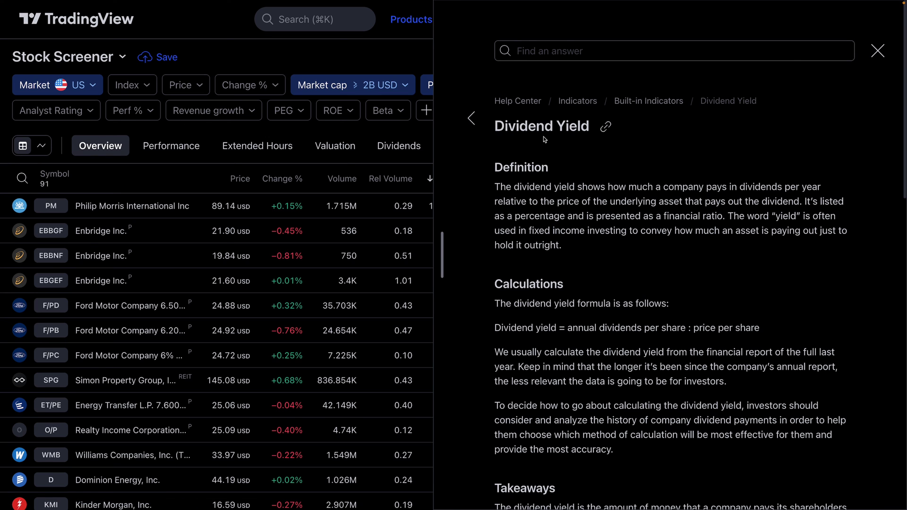
Step: Read through the Dividend Yield article from definition to summary and close the Help Center
{"action": "scroll", "coordinate": [558, 256], "scroll_direction": "down", "scroll_amount": 7}
{"action": "scroll", "coordinate": [558, 256], "scroll_direction": "down", "scroll_amount": 5}
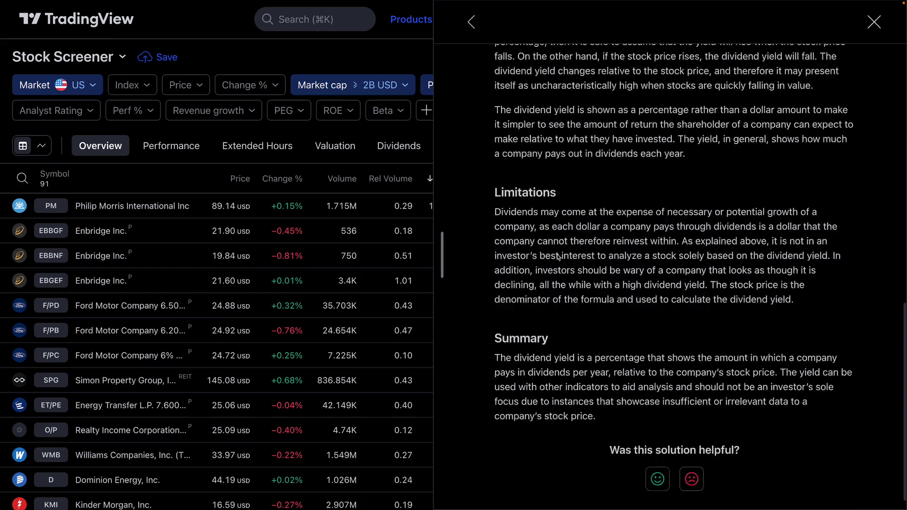
{"action": "scroll", "coordinate": [559, 254], "scroll_direction": "up", "scroll_amount": 10}
{"action": "scroll", "coordinate": [559, 253], "scroll_direction": "up", "scroll_amount": 2}
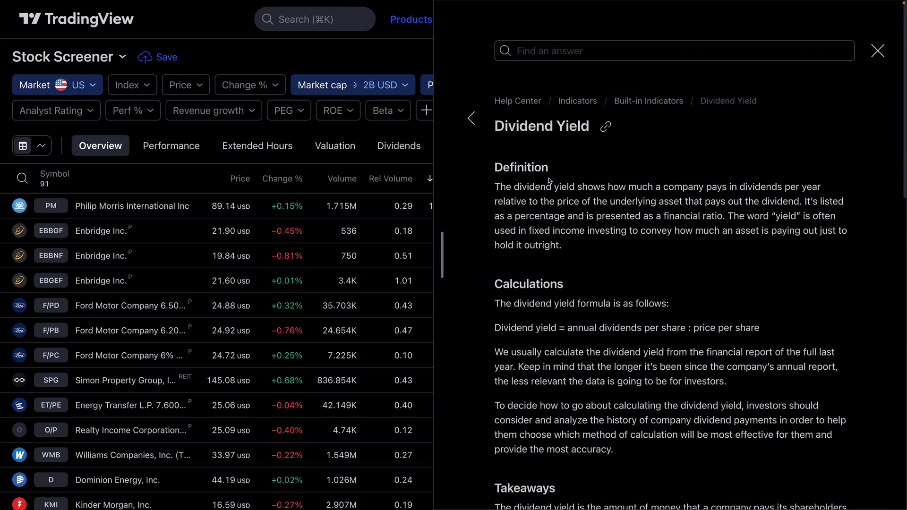
{"action": "left_click", "coordinate": [877, 53]}
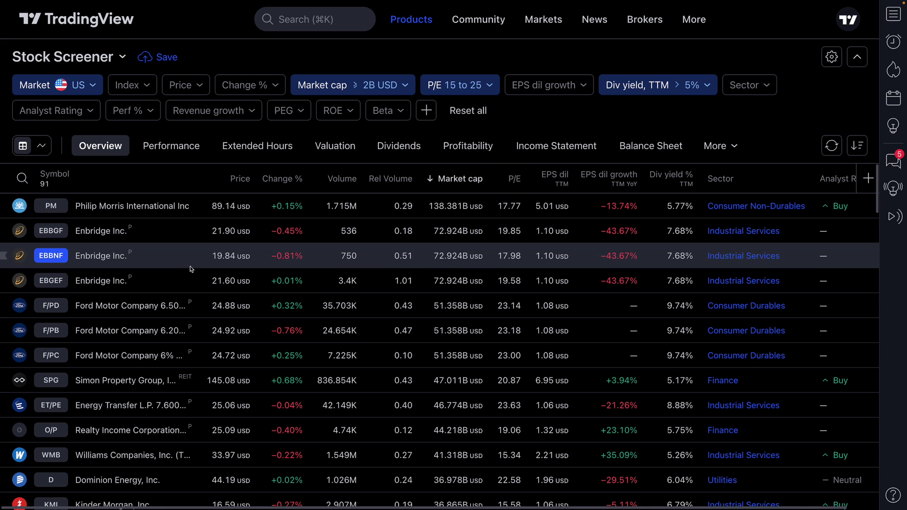
Step: Look over the filtered stocks, leave the screener without saving, and open Supercharts from the home page
{"action": "scroll", "coordinate": [274, 312], "scroll_direction": "down", "scroll_amount": 5}
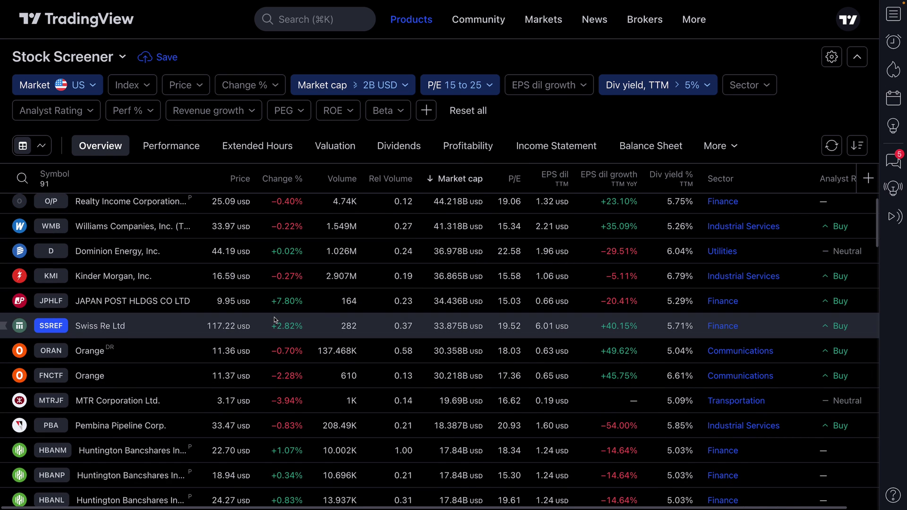
{"action": "scroll", "coordinate": [274, 319], "scroll_direction": "up", "scroll_amount": 5}
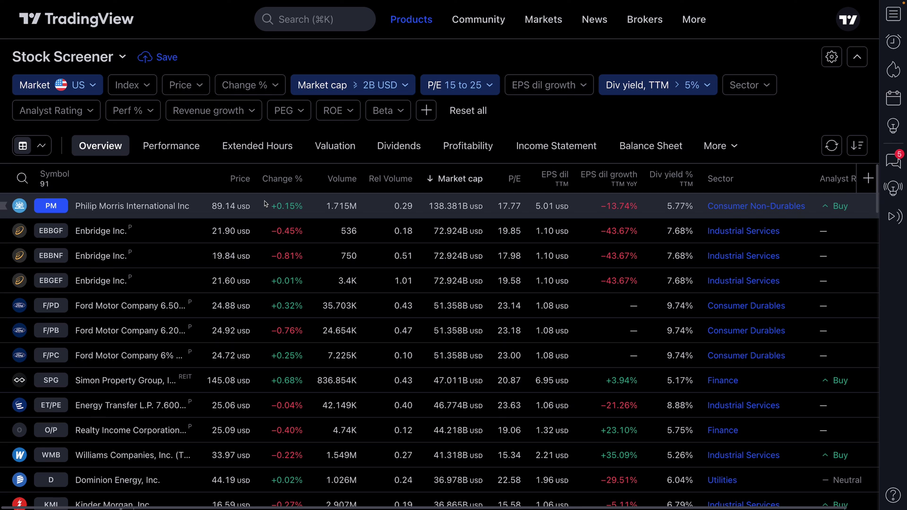
{"action": "left_click", "coordinate": [116, 24]}
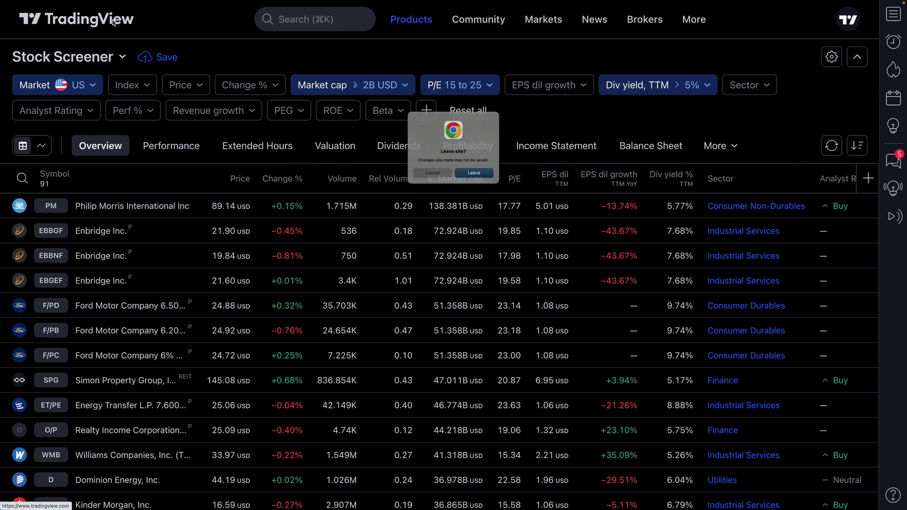
{"action": "left_click", "coordinate": [494, 176]}
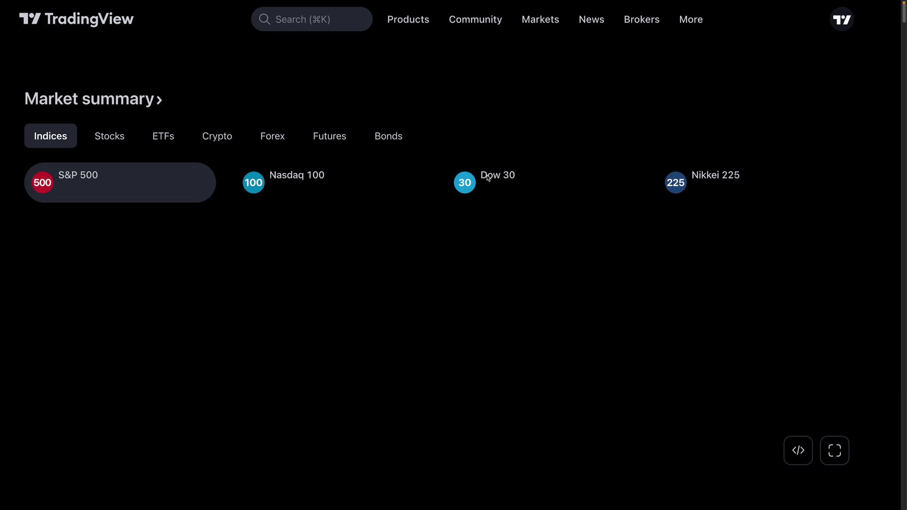
{"action": "mouse_move", "coordinate": [416, 30]}
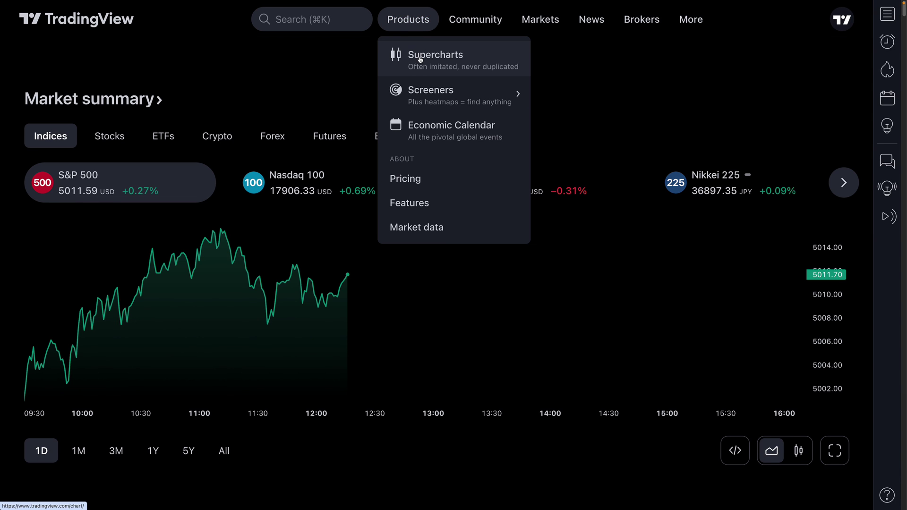
{"action": "left_click", "coordinate": [420, 58]}
Step: Switch the chart's symbol to Verizon (VZ) and focus on the price action from 2023 onward
{"action": "left_click_drag", "start_coordinate": [492, 121], "coordinate": [213, 146]}
{"action": "left_click", "coordinate": [57, 12]}
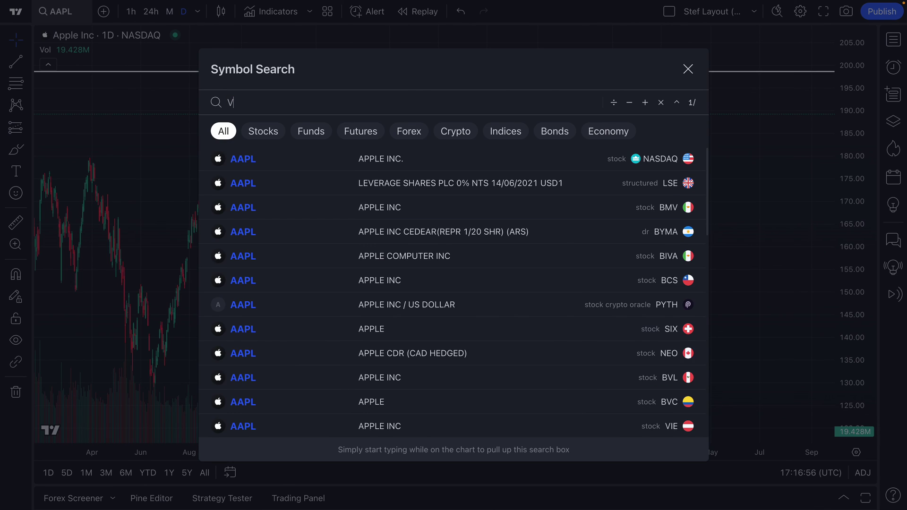
{"action": "type", "text": "VZ"}
{"action": "key", "text": "Return"}
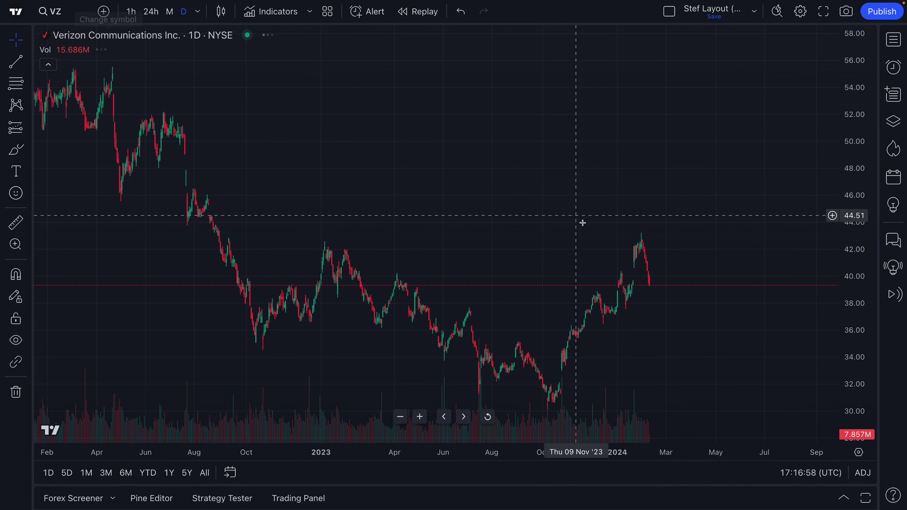
{"action": "scroll", "coordinate": [581, 219], "scroll_direction": "up", "scroll_amount": 3}
{"action": "scroll", "coordinate": [361, 232], "scroll_direction": "left", "scroll_amount": 2}
{"action": "scroll", "coordinate": [395, 229], "scroll_direction": "up", "scroll_amount": 2}
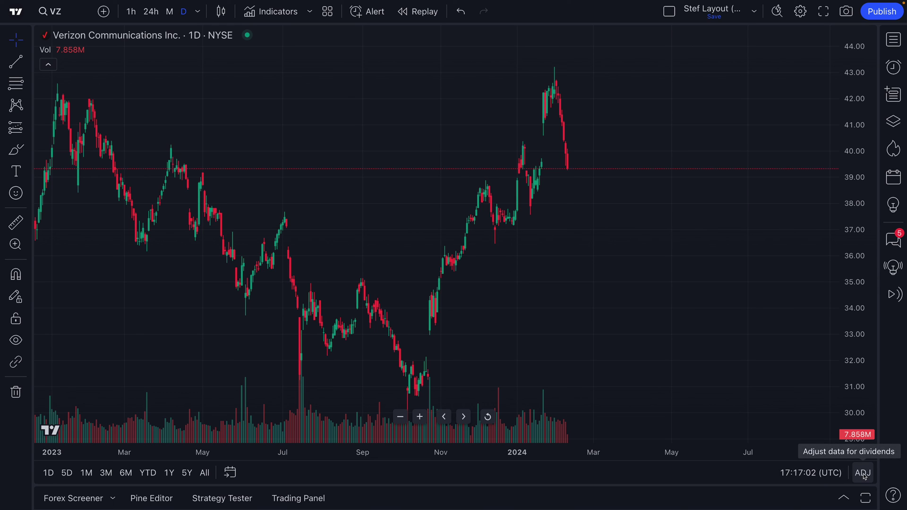
Step: Enable Dividends in the event settings of the Verizon chart and close the settings
{"action": "right_click", "coordinate": [394, 136]}
{"action": "left_click", "coordinate": [414, 431]}
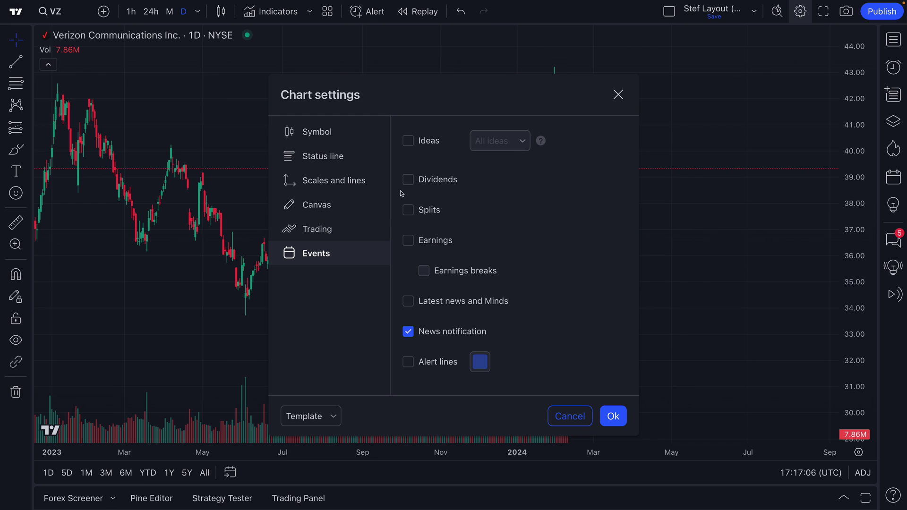
{"action": "left_click", "coordinate": [408, 180]}
{"action": "left_click", "coordinate": [618, 95]}
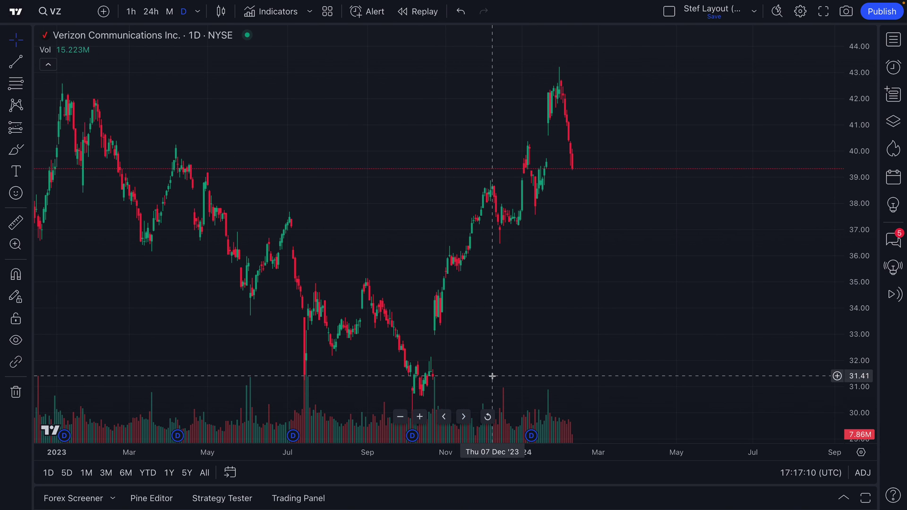
{"action": "mouse_move", "coordinate": [531, 436]}
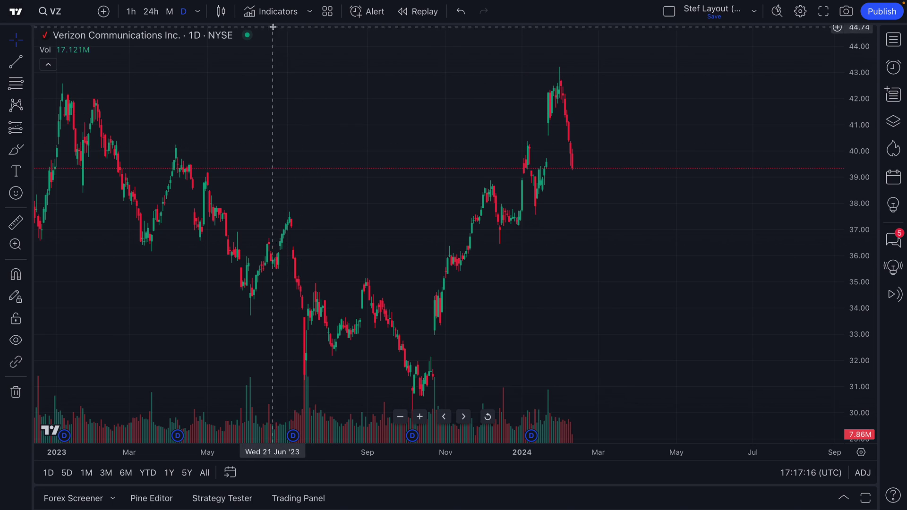
Step: Search the indicators for "dividends", look over the matching financials and community scripts, and return to the Verizon chart
{"action": "left_click", "coordinate": [266, 11]}
{"action": "type", "text": "dividends"}
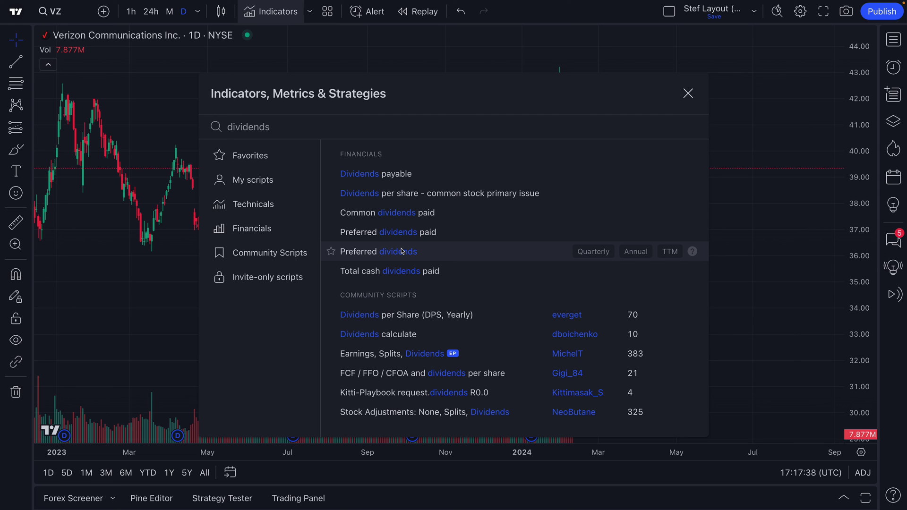
{"action": "left_click", "coordinate": [688, 93]}
{"action": "scroll", "coordinate": [673, 114], "scroll_direction": "up", "scroll_amount": 2}
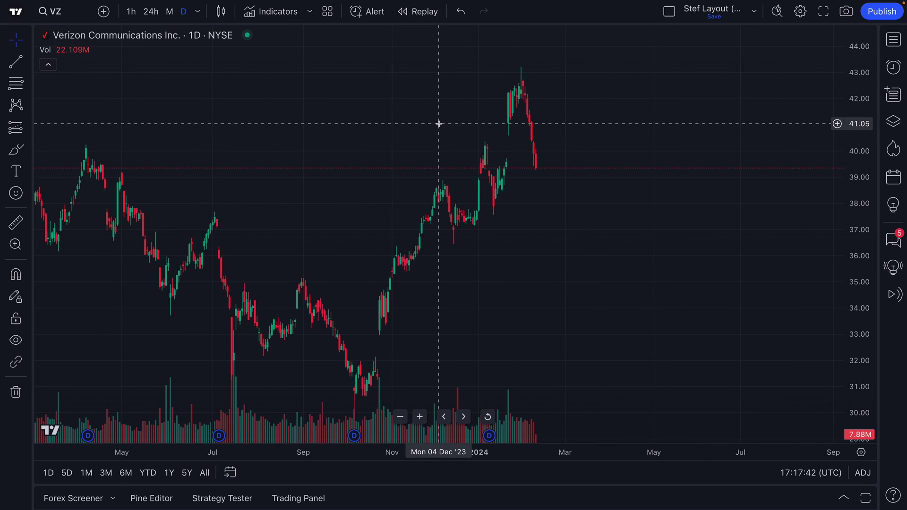